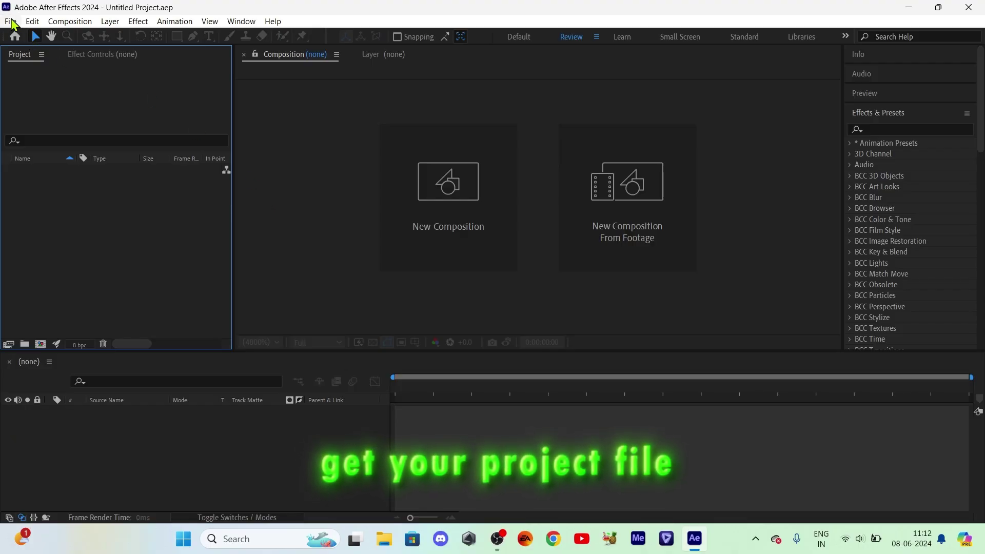
Import the Finalissima 2022 match MP4 and build a 1920x1080 25 fps composition from it
left_click(11, 23)
mouse_move(94, 183)
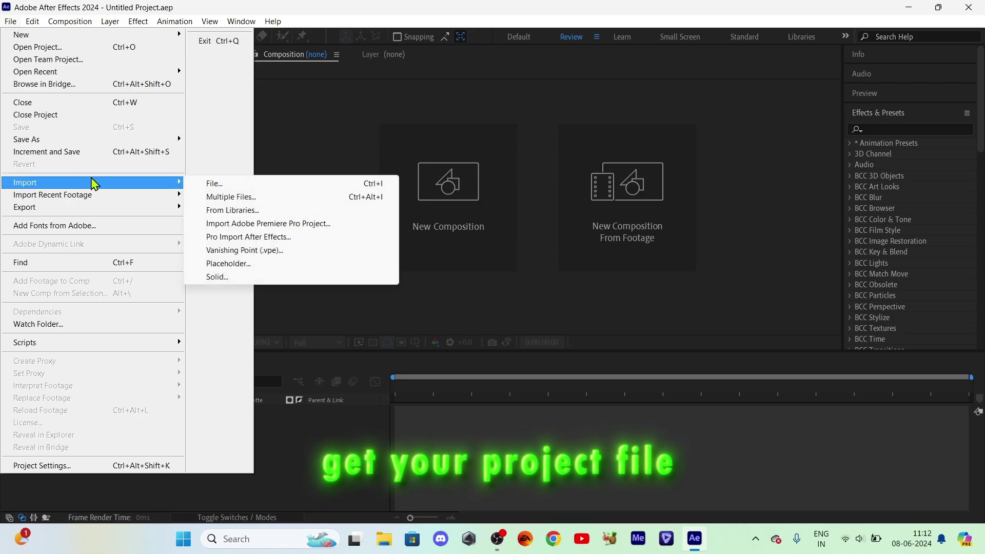
left_click(220, 183)
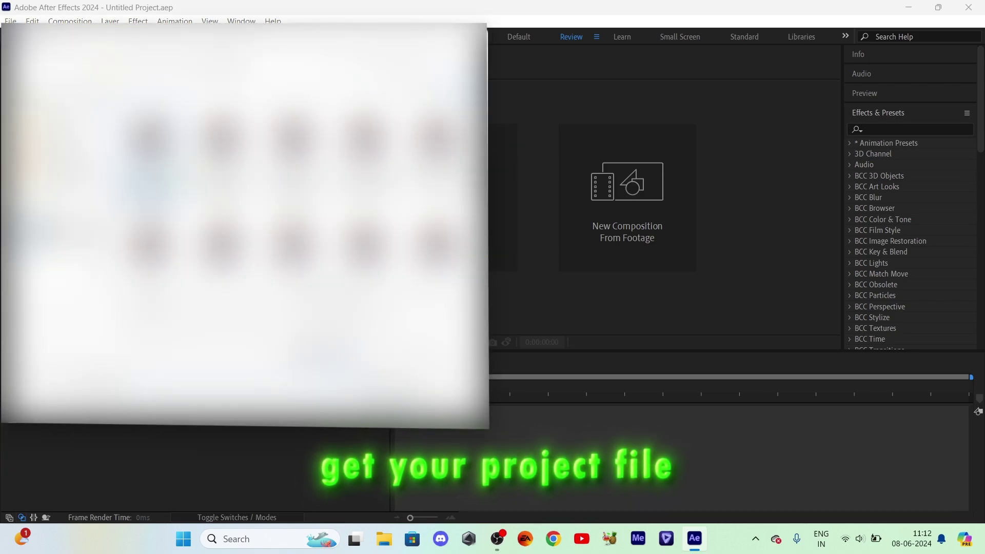
key("Return")
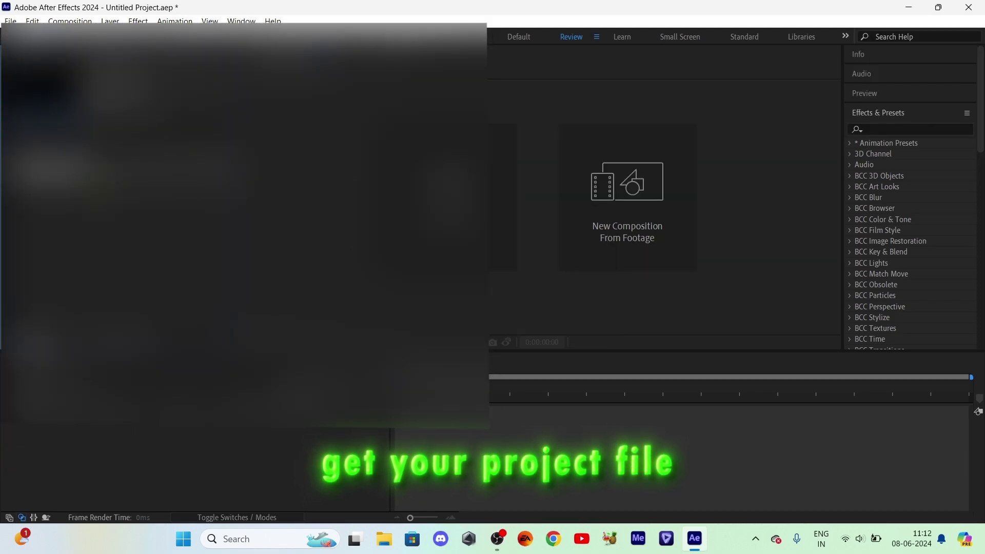
left_click_drag(46, 170, 152, 440)
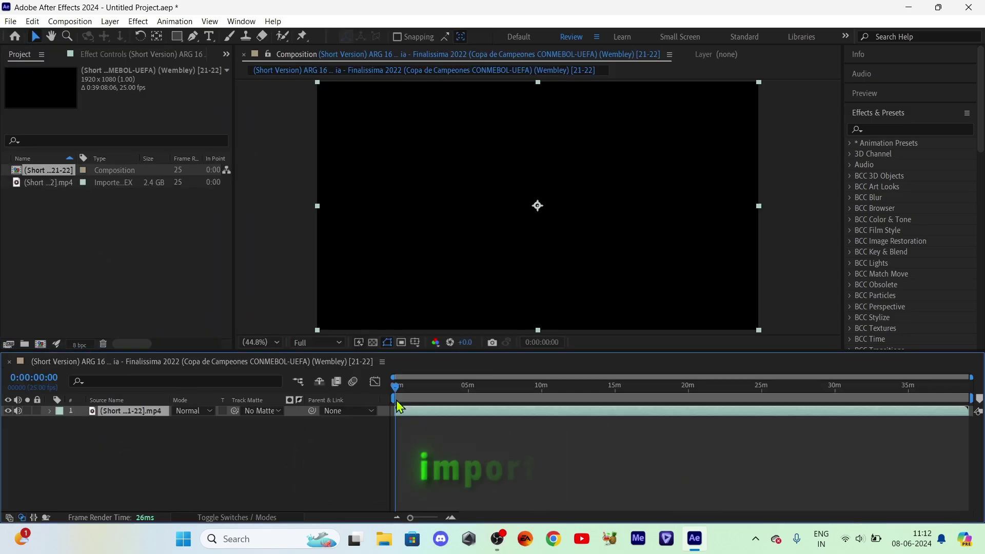
left_click_drag(402, 389, 448, 389)
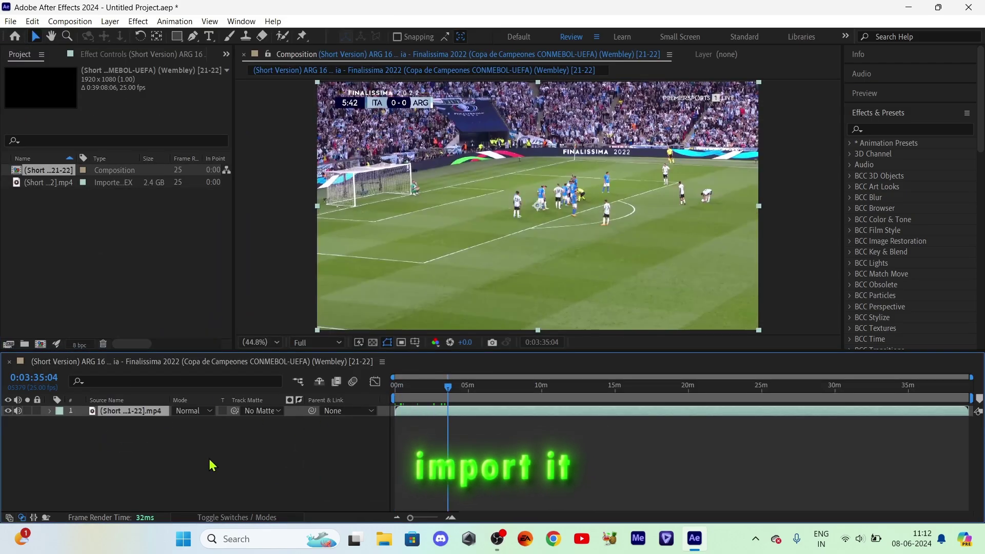
Set the composition size to 1080 × 1350 in Composition Settings
right_click(187, 467)
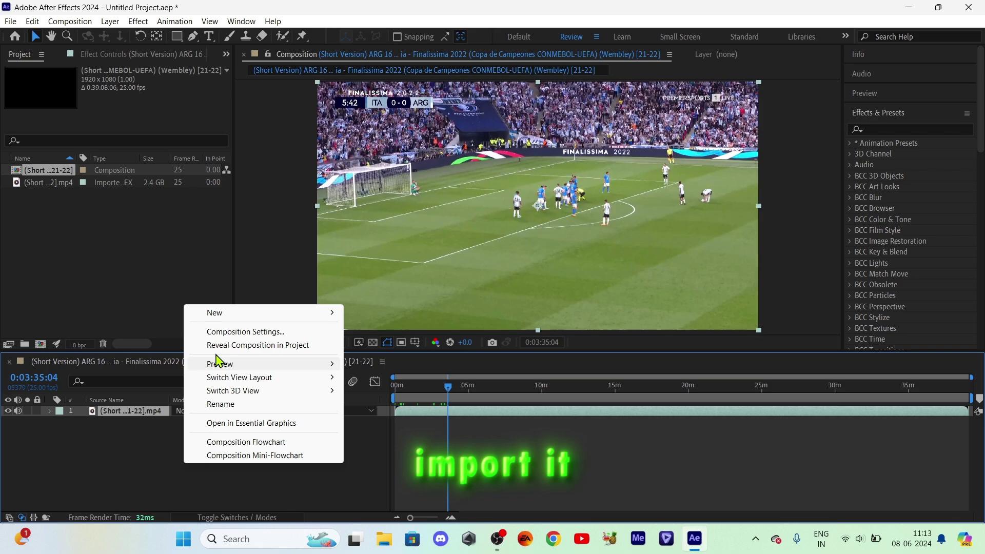
left_click(235, 330)
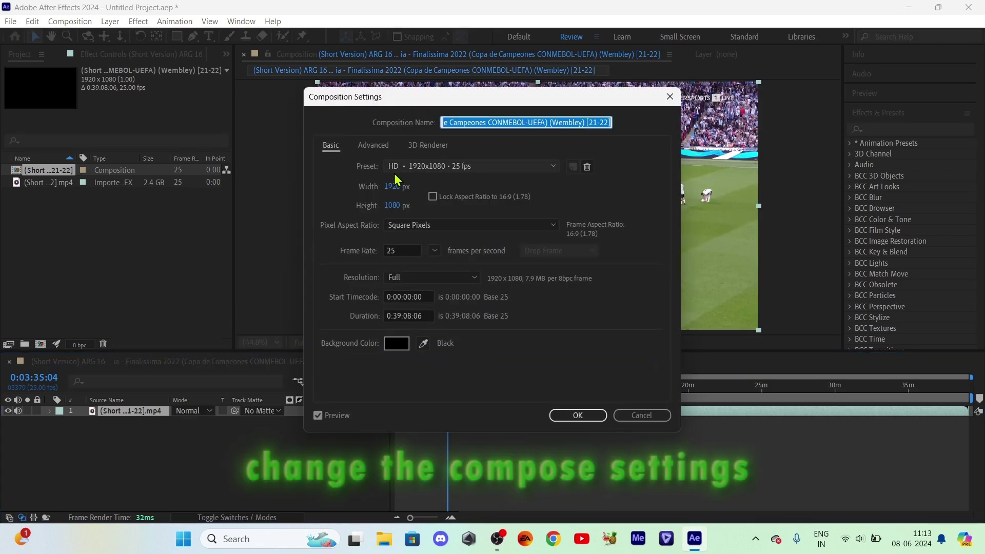
left_click(392, 187)
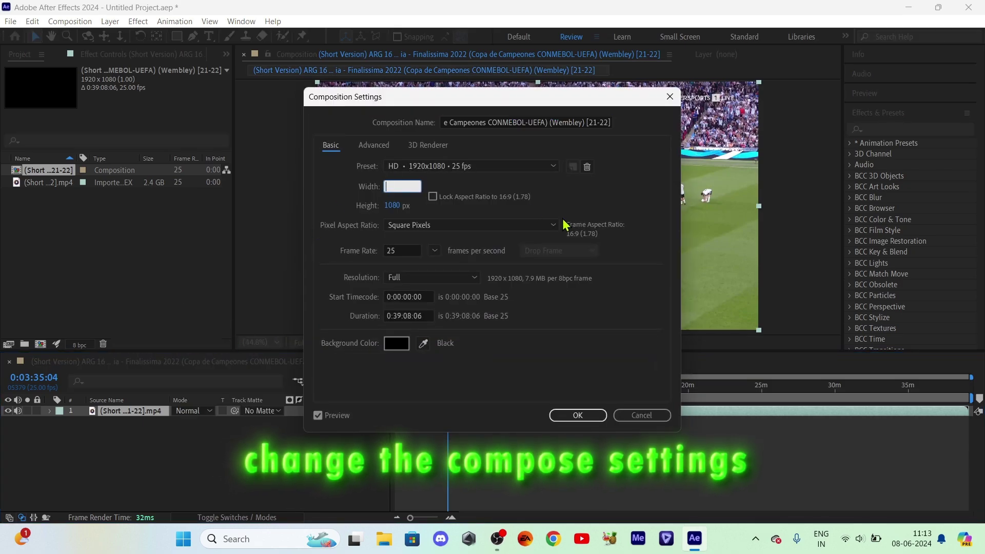
type("1080")
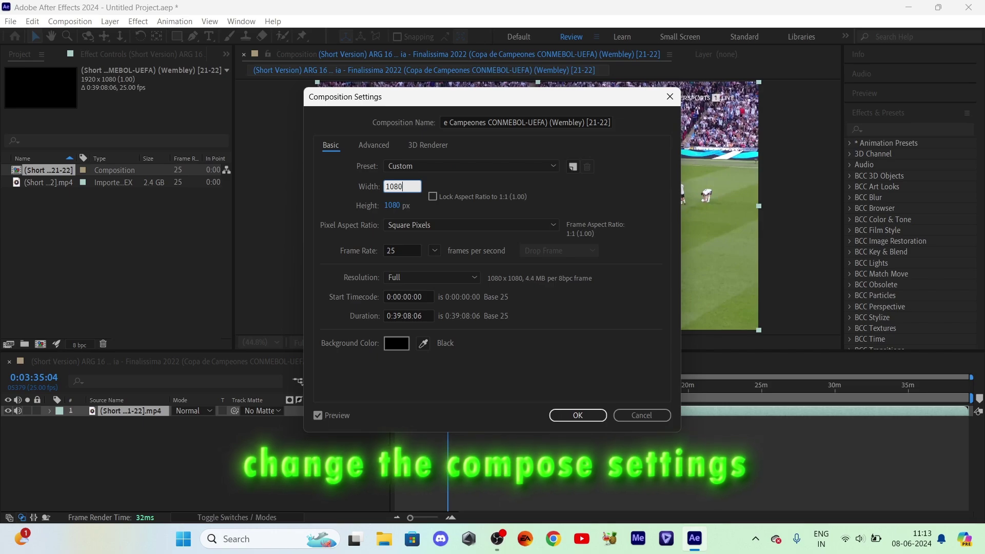
left_click(418, 205)
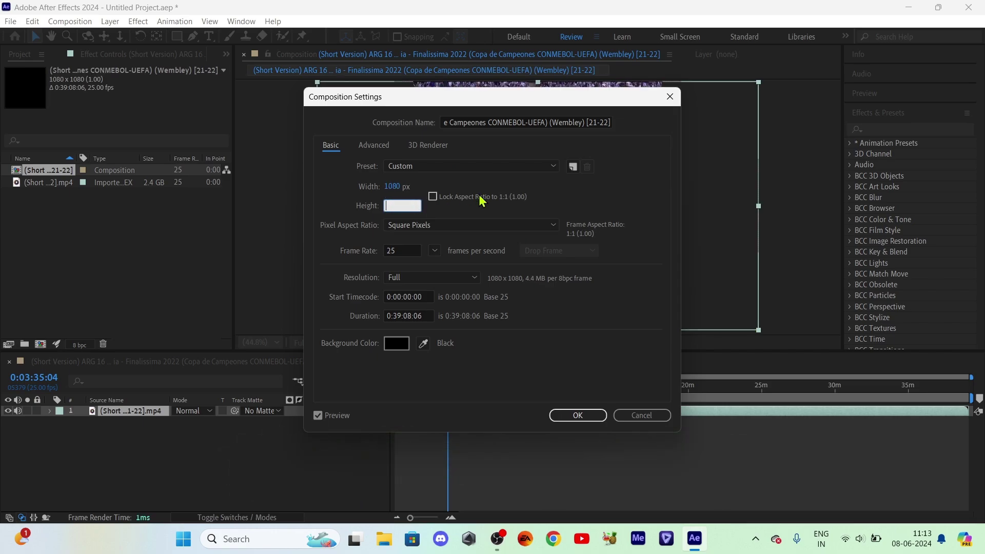
type("1350")
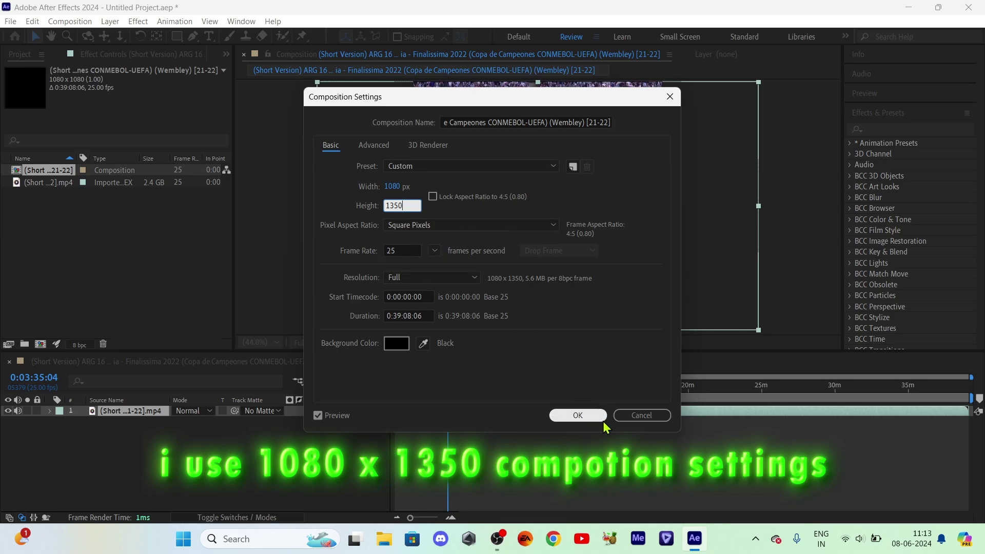
left_click(586, 415)
left_click(561, 420)
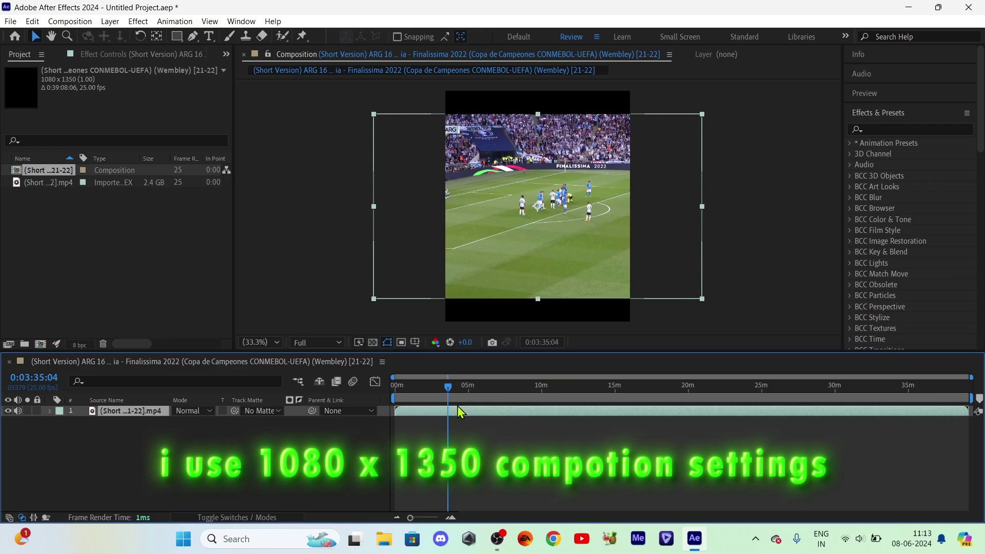
Scale the footage layer with Fit to Comp Height so it fills the vertical frame
right_click(477, 411)
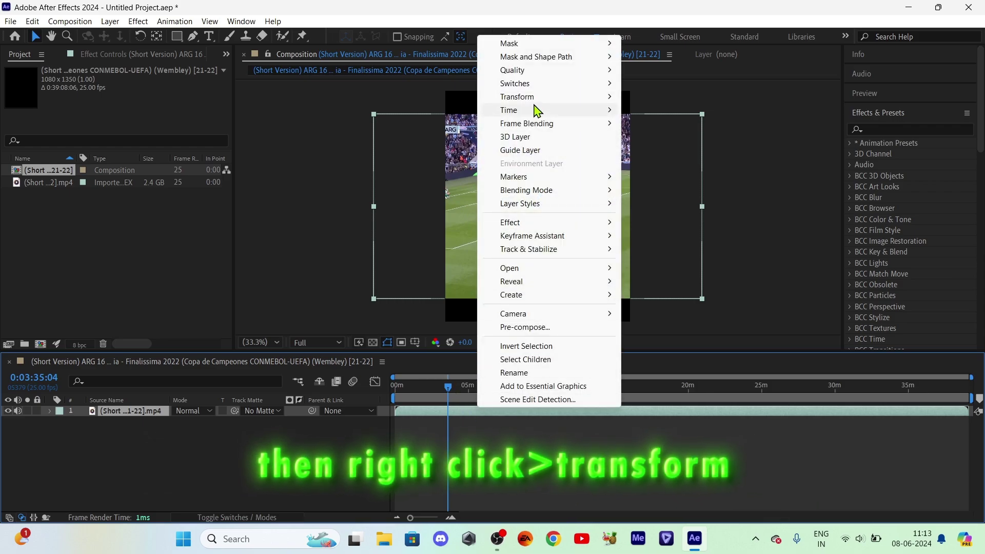
mouse_move(549, 99)
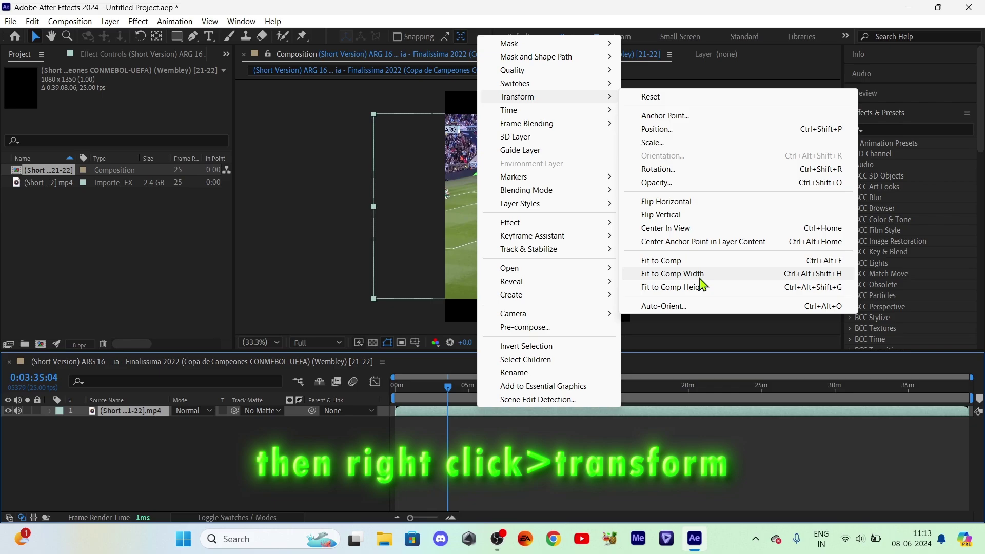
left_click(700, 287)
mouse_move(458, 391)
left_mouse_down()
mouse_move(474, 395)
mouse_move(396, 396)
left_mouse_up()
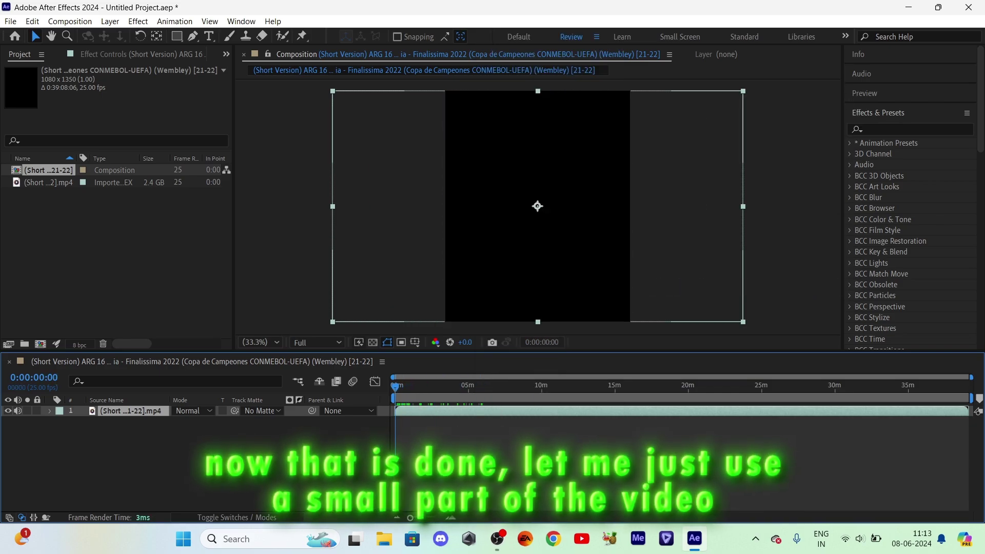
Split the footage at the current frame, delete the earlier part, and move the kept clip to 0:00
scroll(408, 390, "up", 3)
mouse_move(395, 390)
left_mouse_down()
mouse_move(592, 427)
mouse_move(584, 418)
left_mouse_up()
key("ctrl+shift+d")
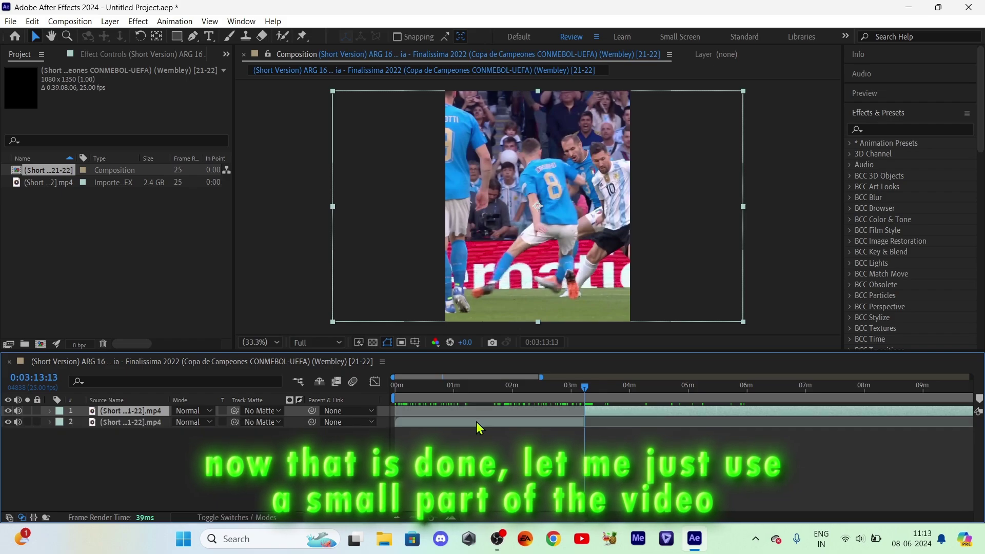
left_click(476, 422)
key("Delete")
left_click(604, 410)
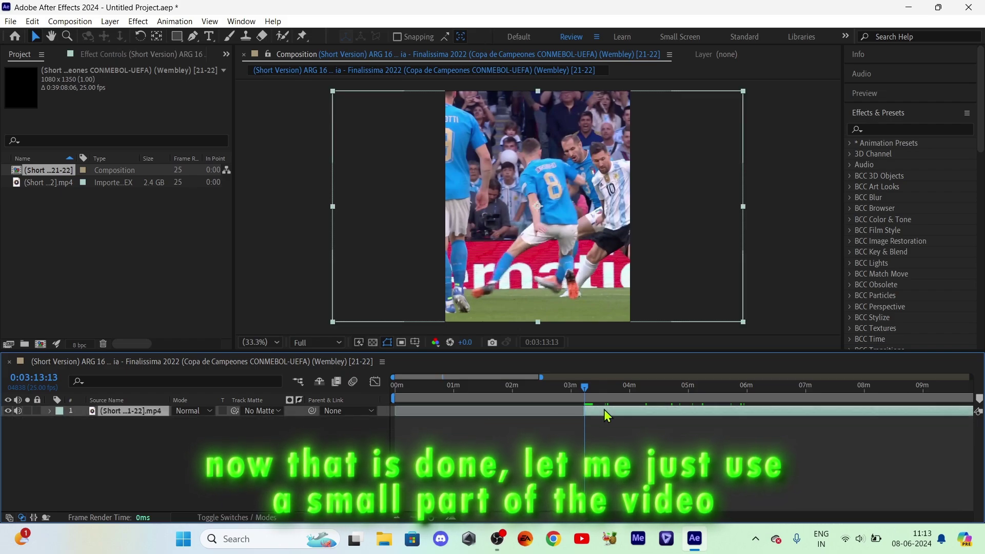
left_click_drag(606, 416, 416, 431)
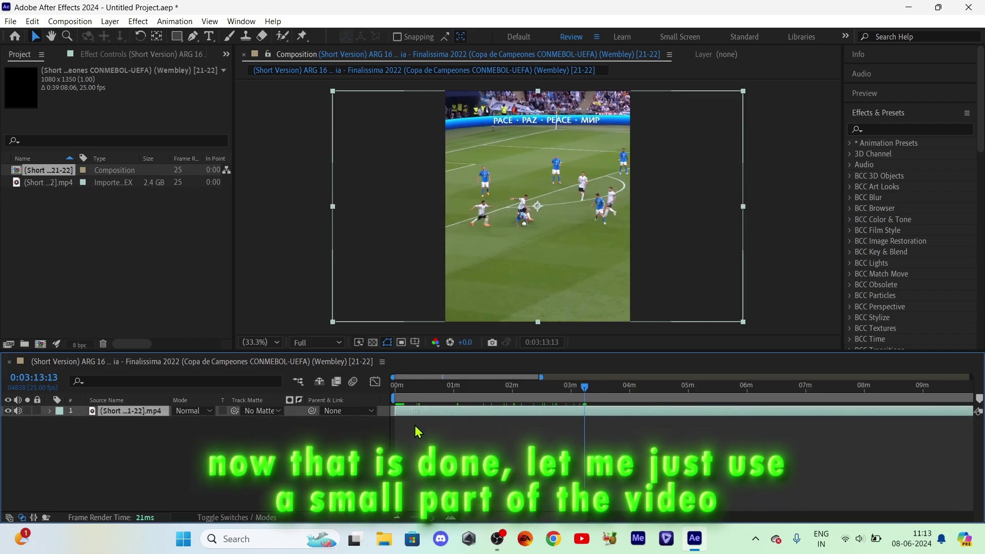
Trim the clip to about 15 seconds, then return to the first frame and zoom the timeline in
left_click(415, 431)
left_click(400, 386)
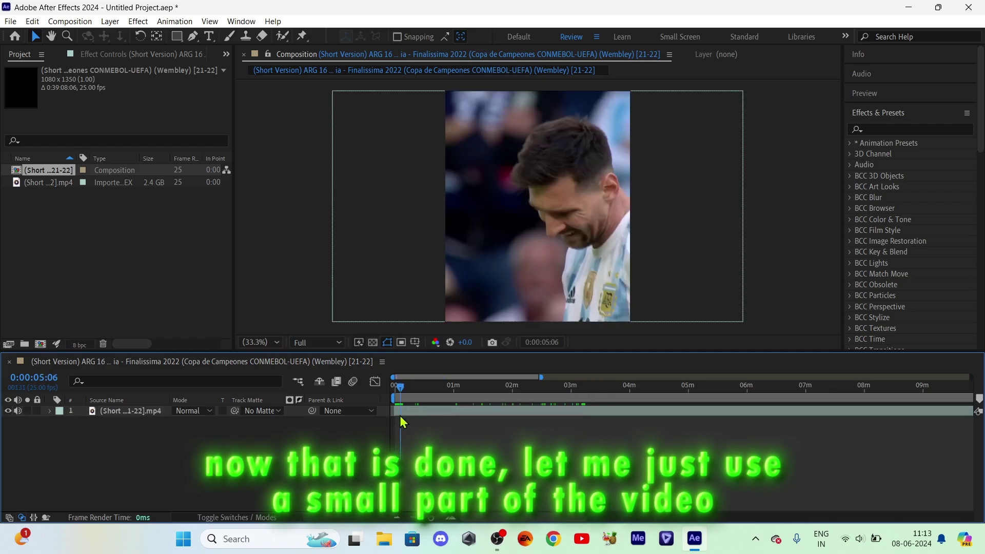
left_click(407, 411)
left_click(409, 409)
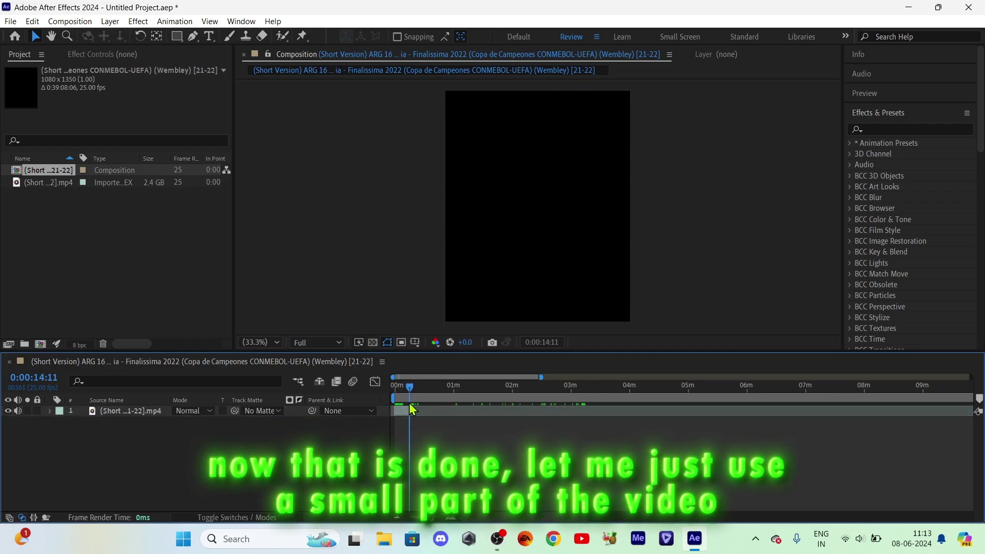
left_click(411, 409)
left_click(400, 396)
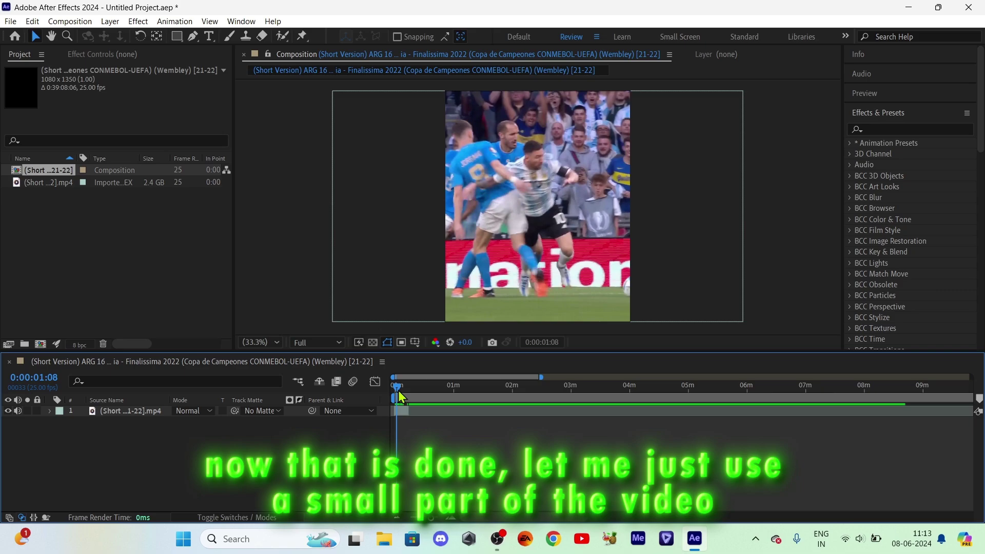
key("Home")
key("equal")
key("equal")
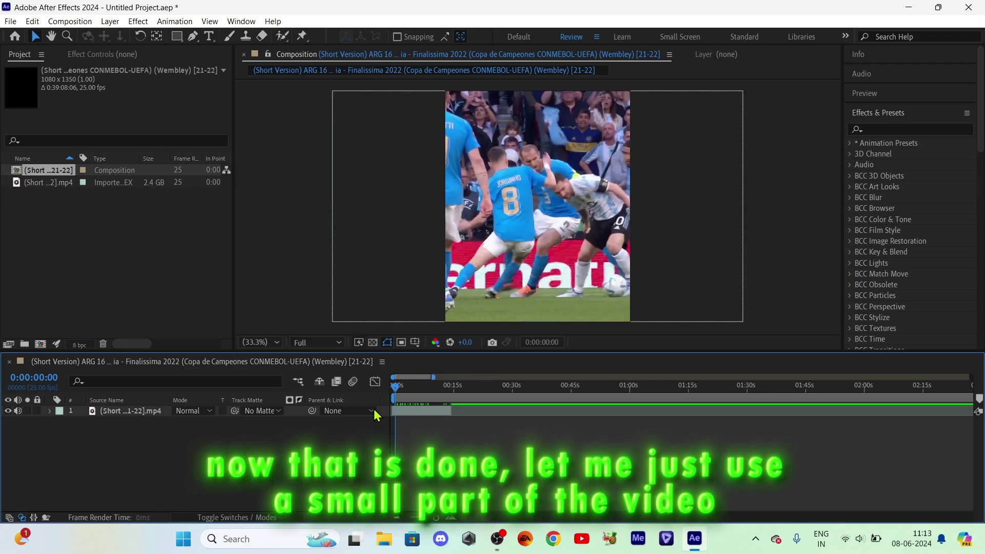
left_click_drag(400, 386, 407, 386)
left_click(411, 412)
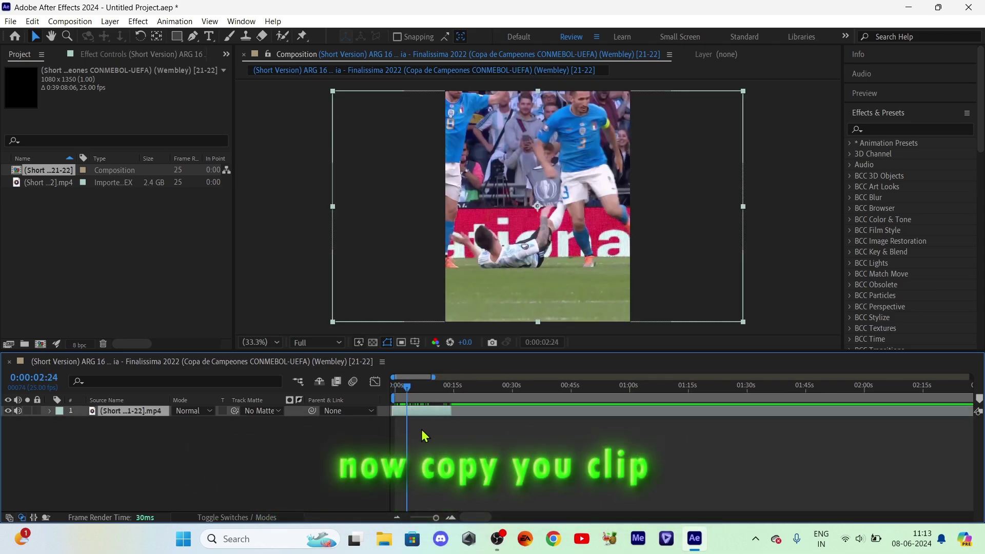
left_click_drag(407, 385, 385, 393)
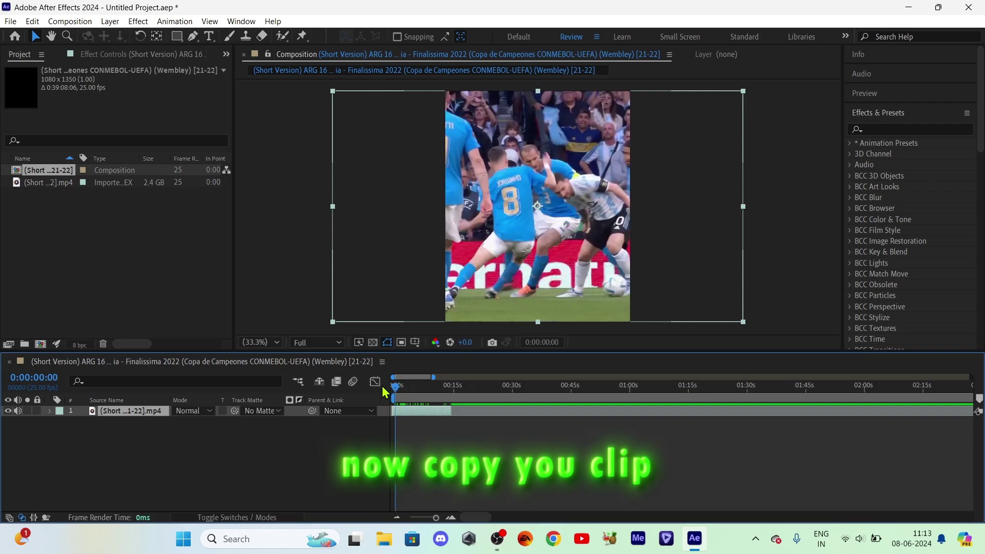
key("ctrl+d")
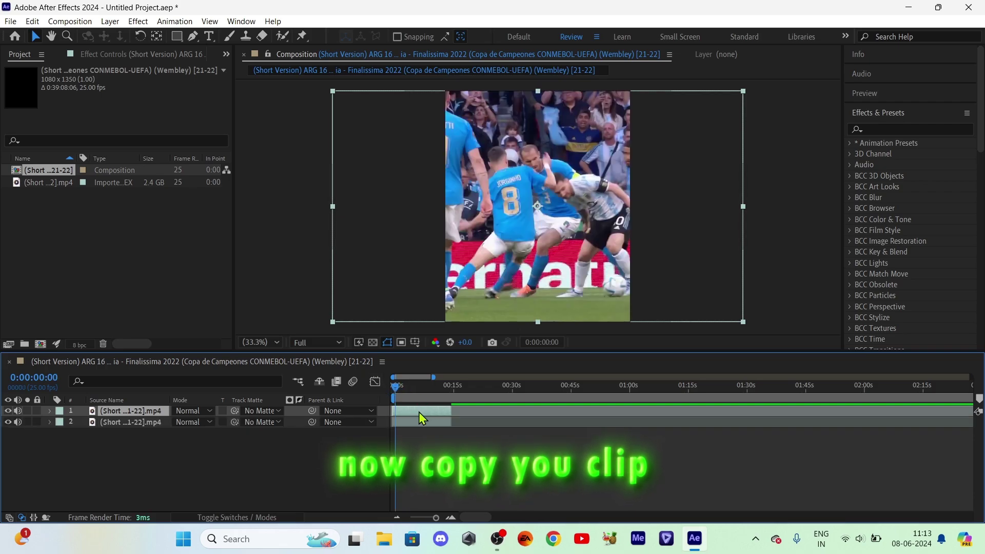
left_click(421, 426)
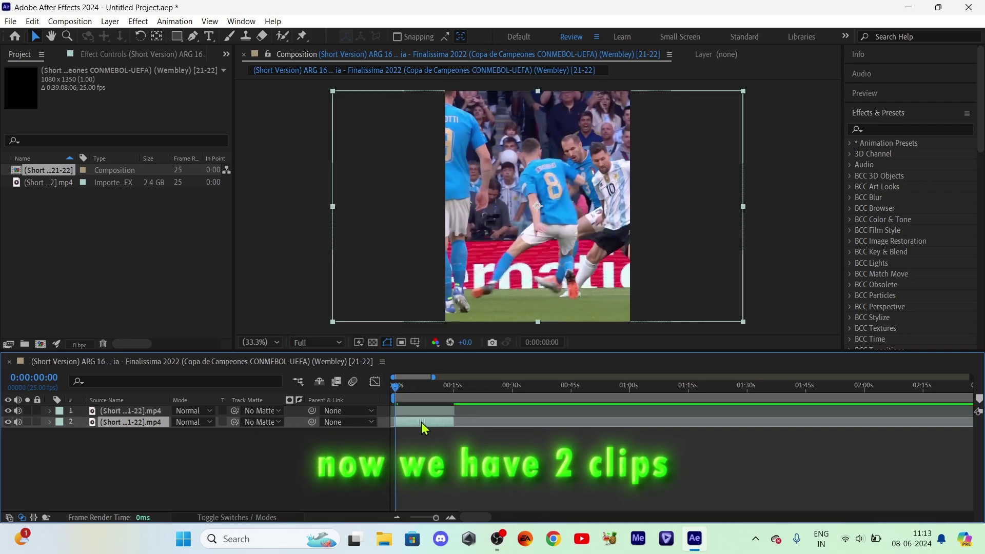
left_click_drag(421, 427, 424, 428)
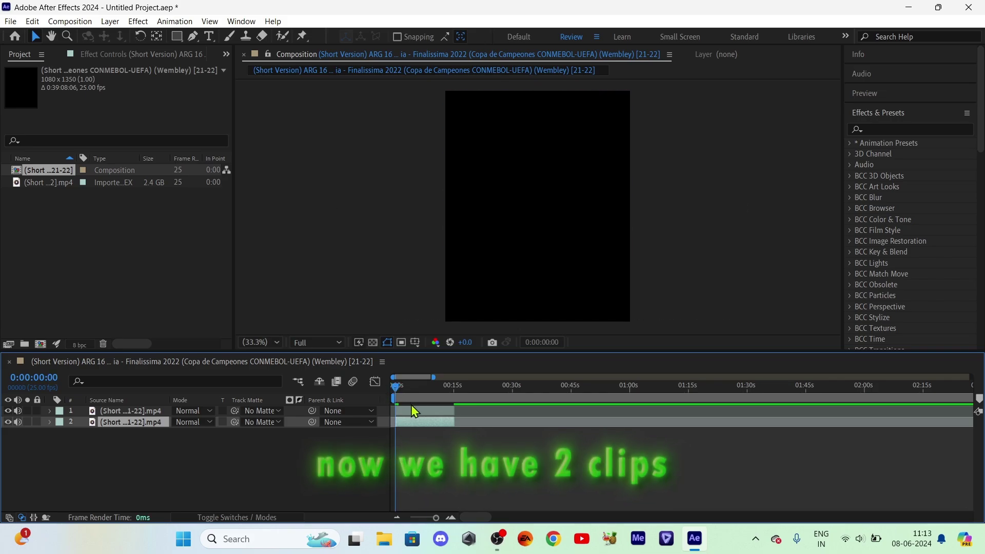
left_click(411, 413)
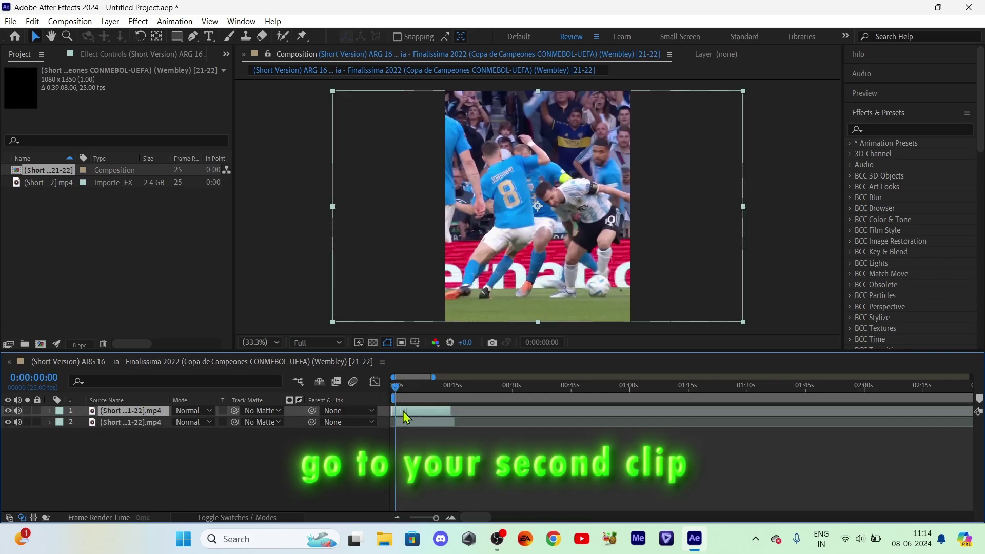
View layer 2 in the Layer viewer, then preview the composition and stop at 0:00:02:07
double_click(407, 425)
left_click(406, 421)
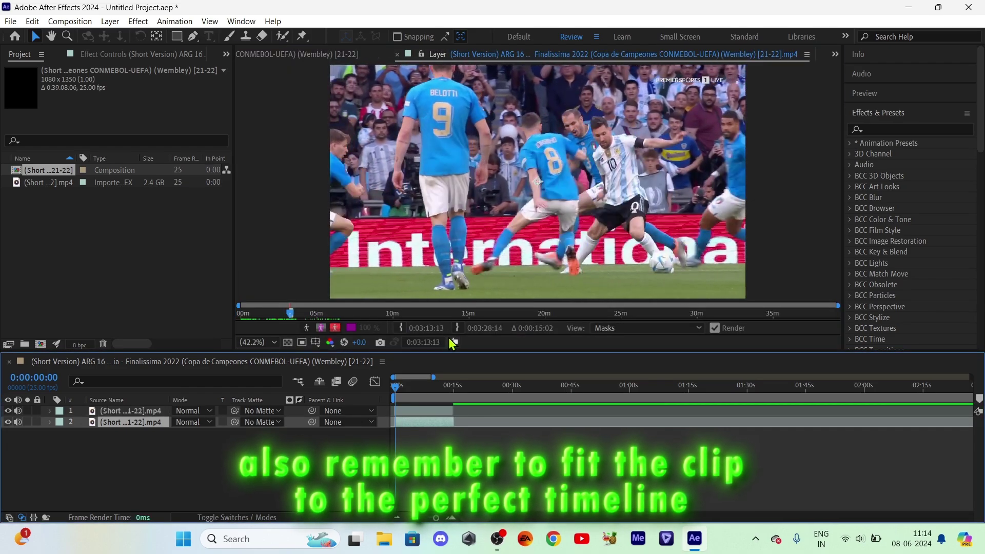
left_click(403, 419)
key("space")
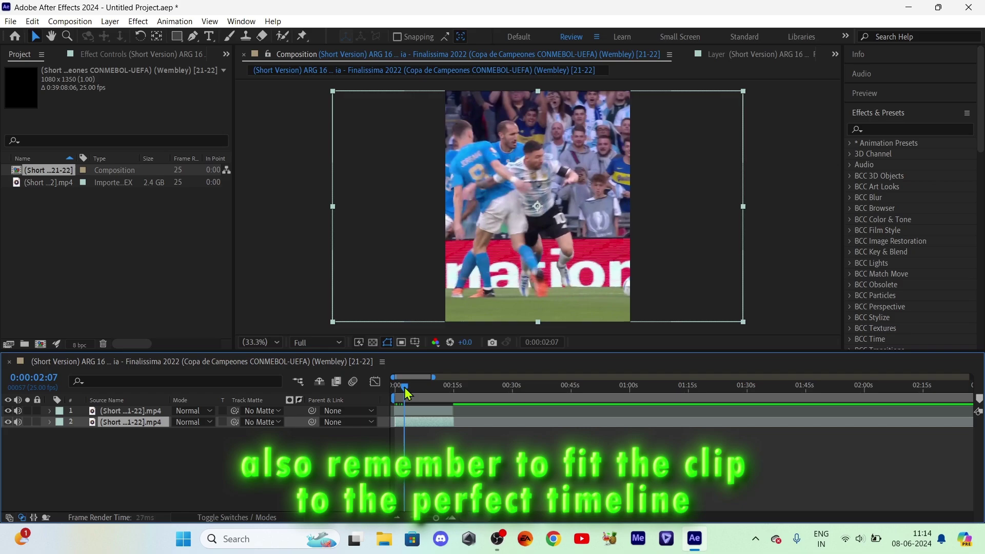
left_click(412, 411)
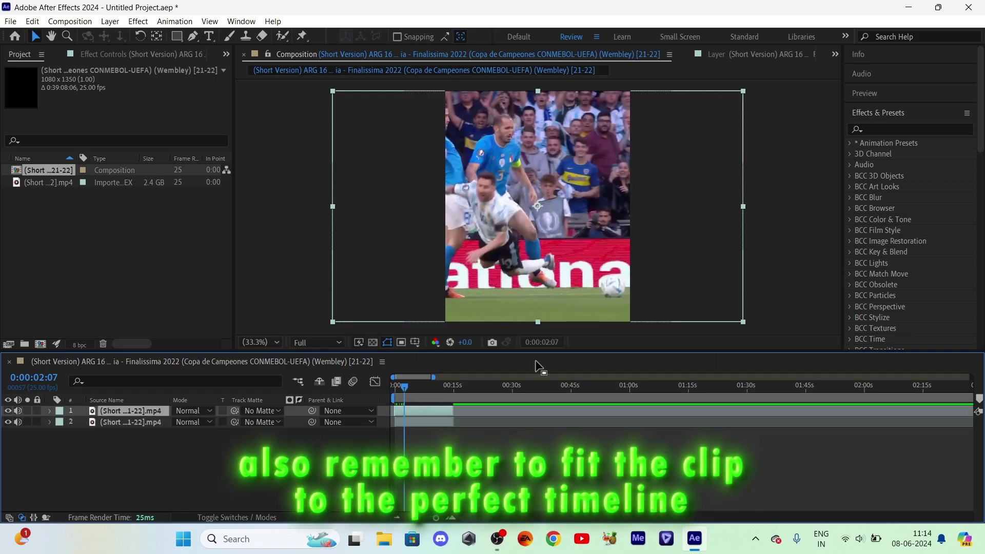
left_click(540, 326)
Drag the top clip's bottom and top bounding-box handles to squash it into a middle band
mouse_move(540, 323)
left_mouse_down()
mouse_move(543, 234)
mouse_move(546, 249)
mouse_move(535, 251)
left_mouse_up()
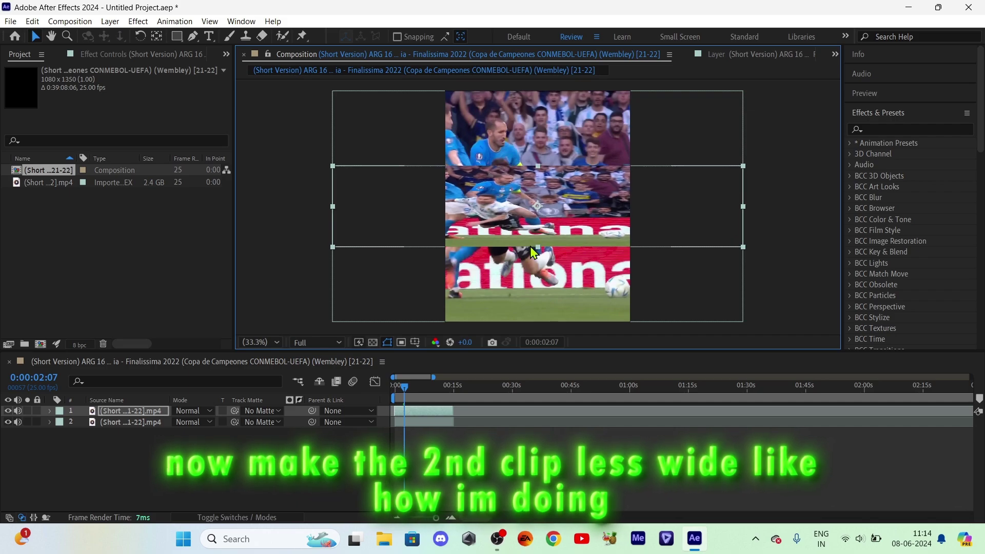
left_click_drag(535, 251, 536, 255)
Apply the Flip + Flop preset to layer 1 and return the playhead to 0:00:00:00
left_click(892, 123)
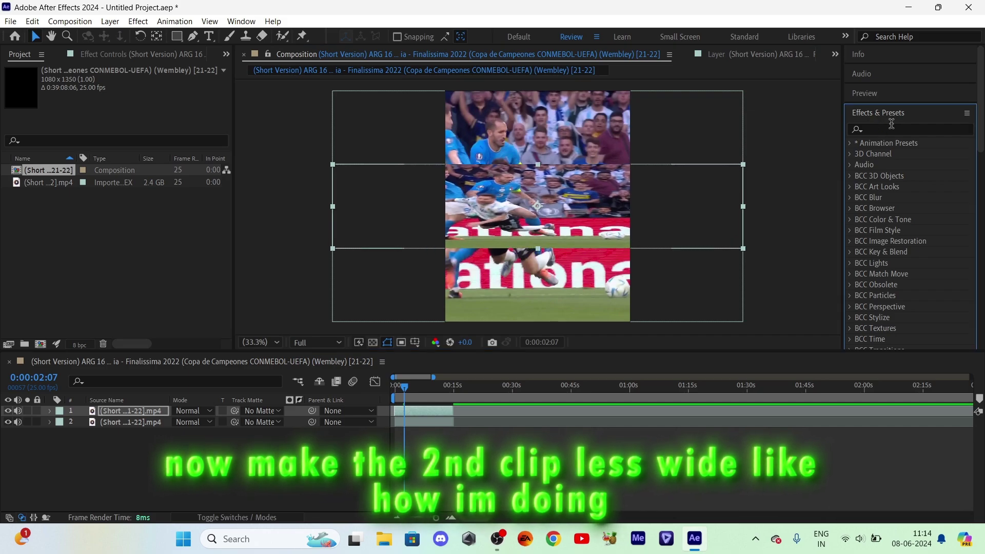
left_click(895, 131)
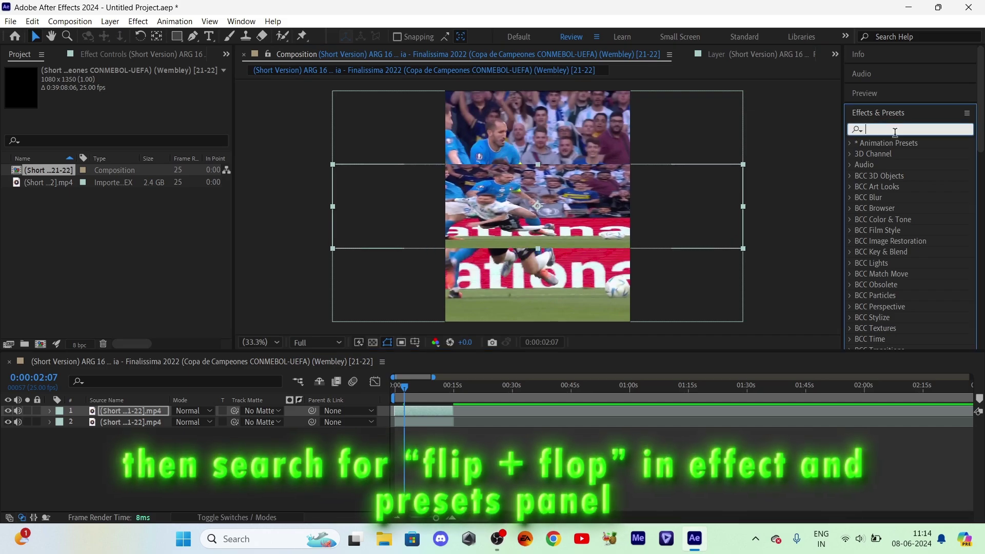
type("flip +")
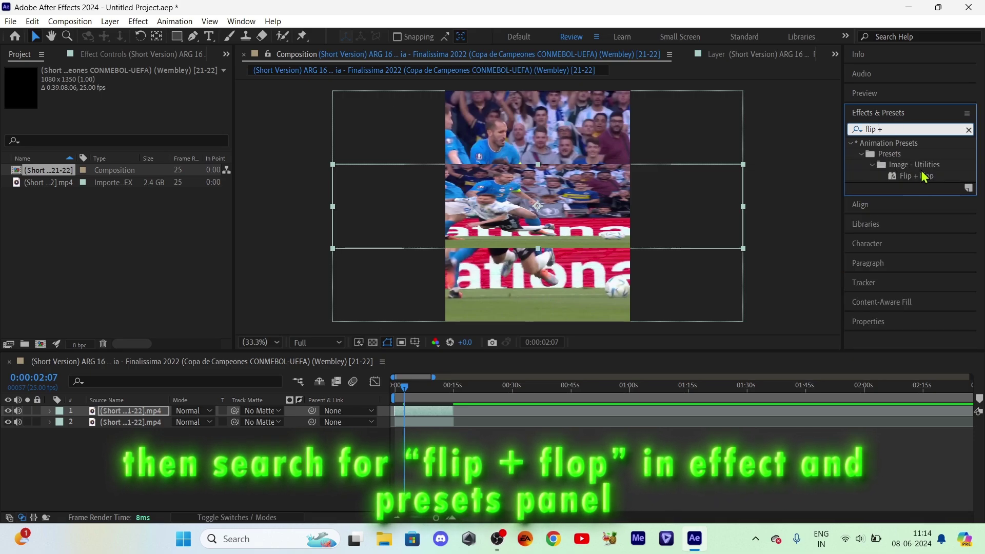
left_click_drag(924, 177, 436, 408)
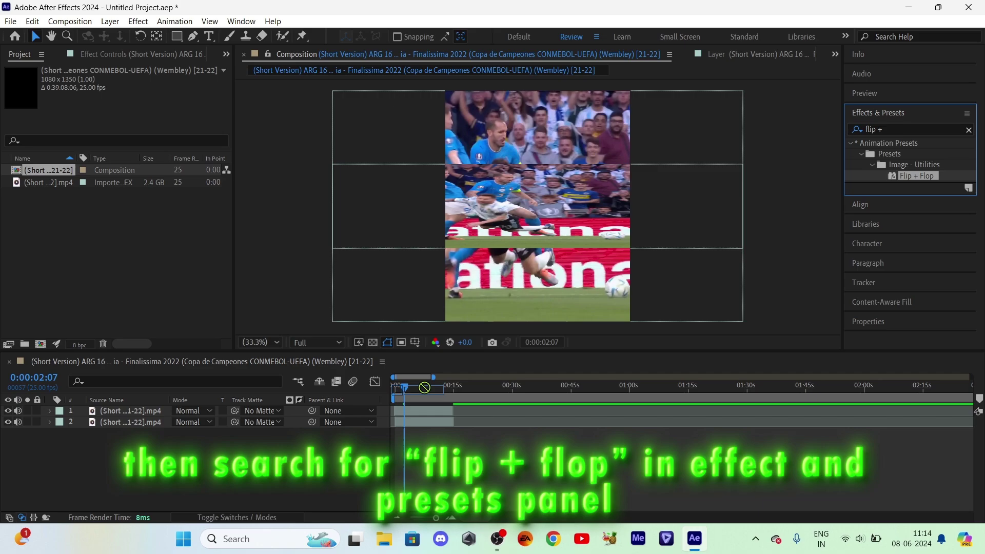
left_click_drag(436, 408, 431, 410)
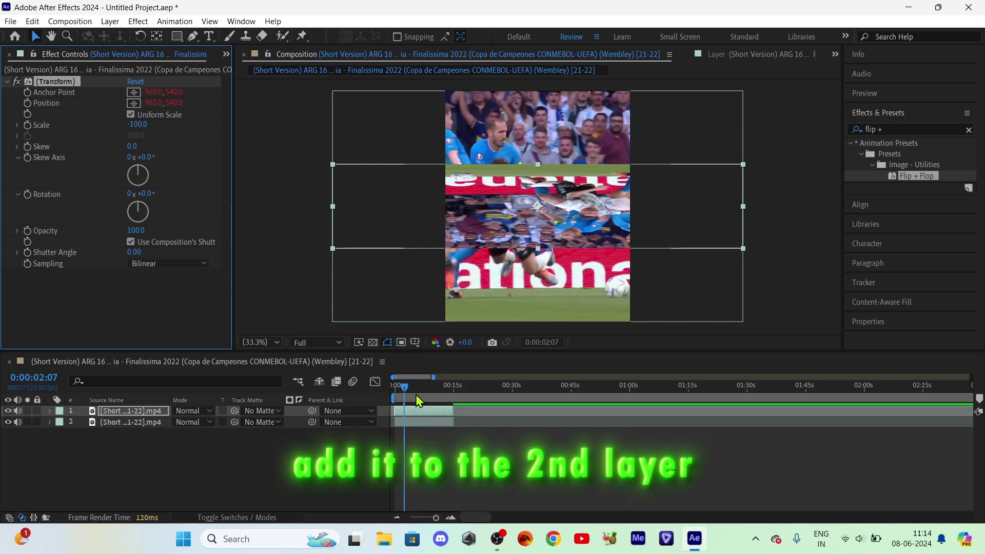
left_click(397, 387)
left_click(391, 395)
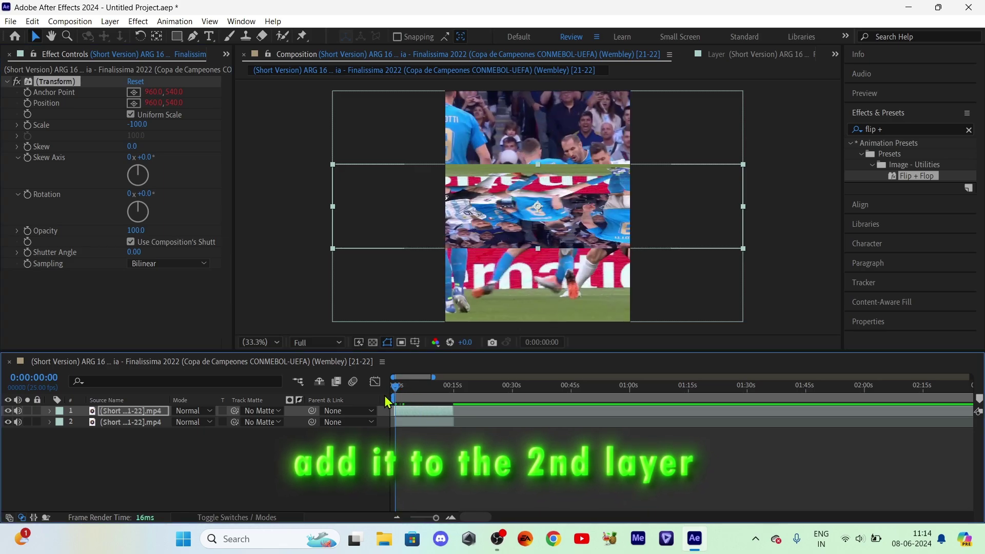
left_click(209, 37)
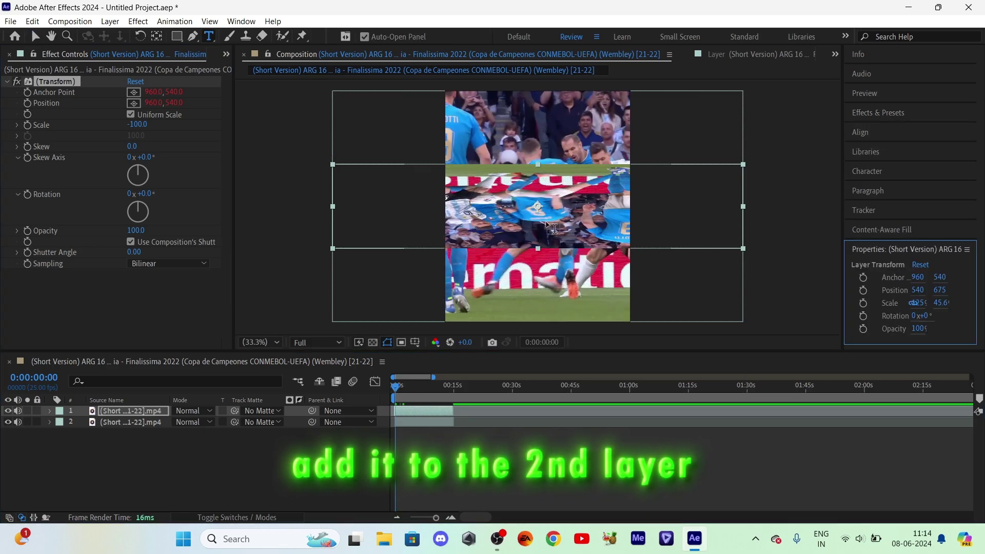
Create the text 'azeus' and scale it to about 438%, shifting its position right
left_click(504, 205)
type("azeus")
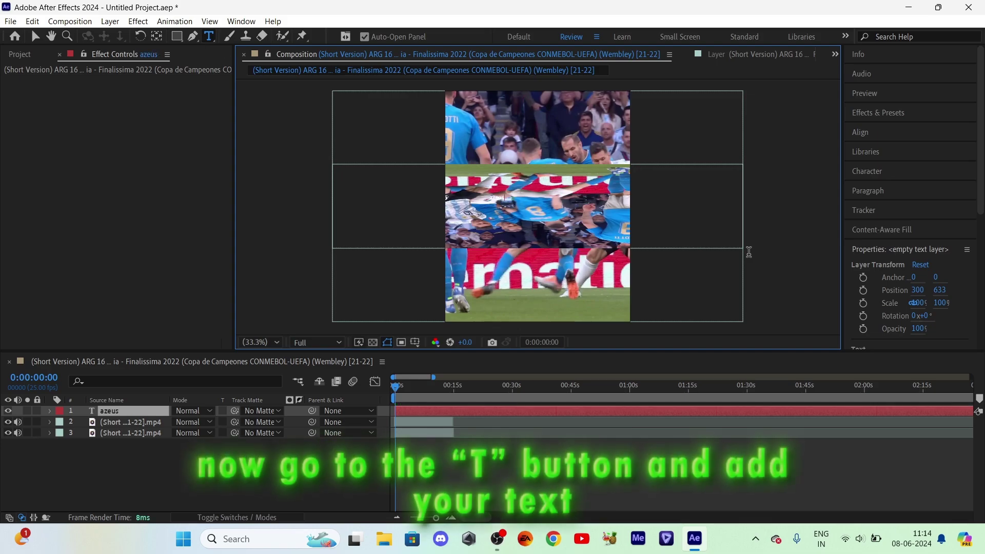
left_click(423, 362)
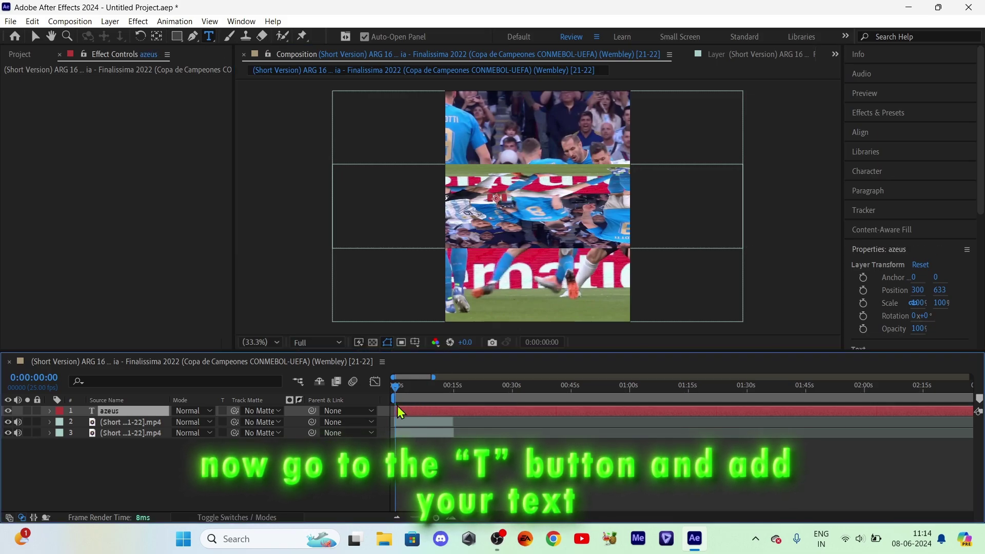
key("s")
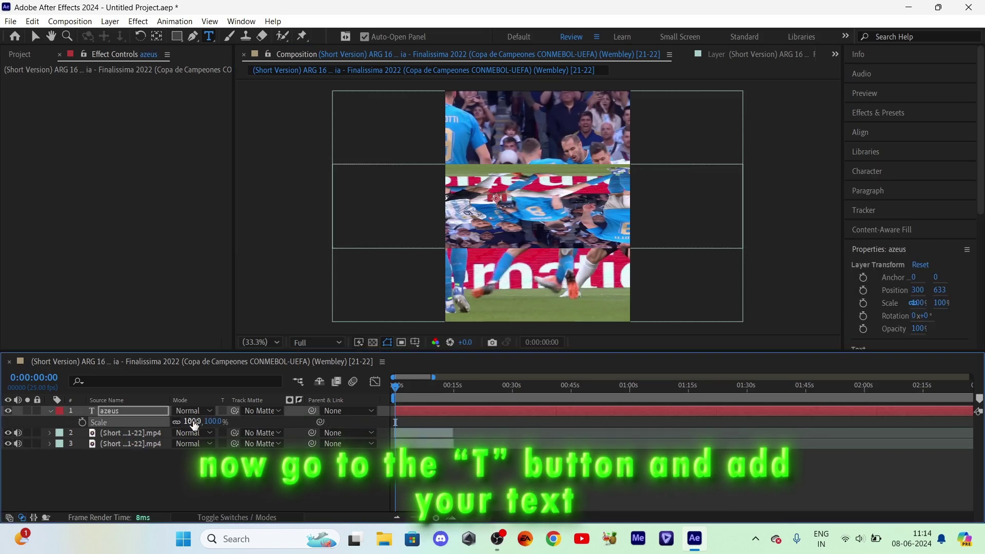
left_click_drag(199, 422, 418, 428)
key("p")
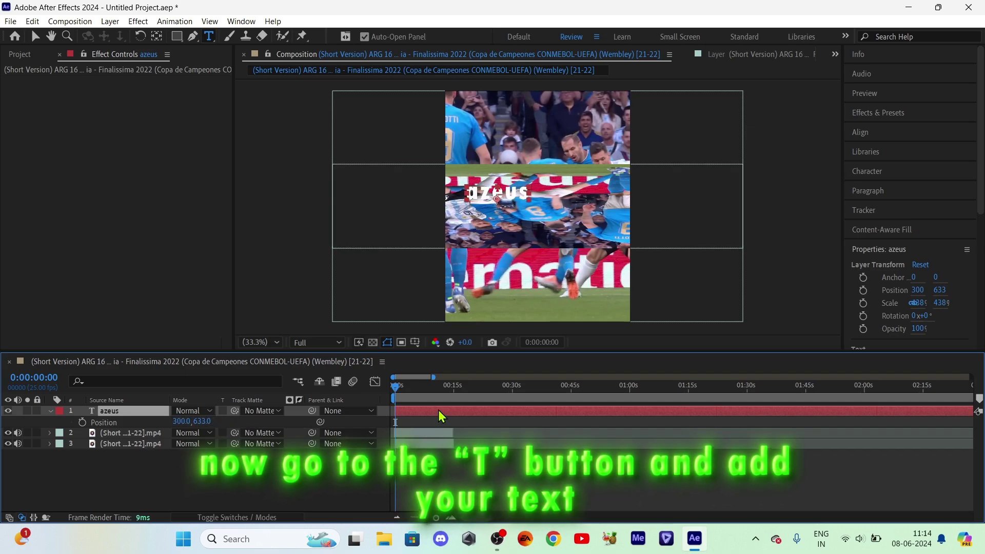
left_click_drag(197, 421, 429, 414)
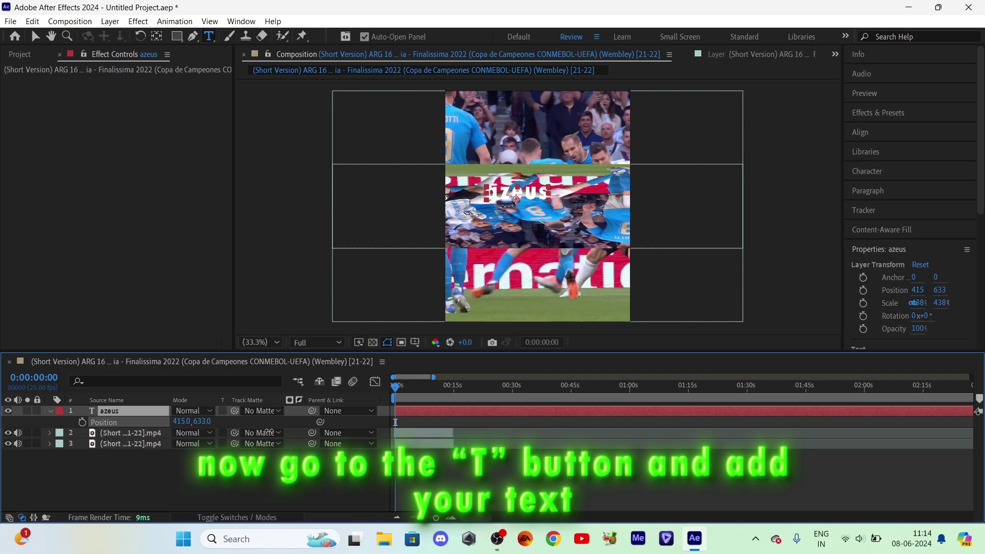
Center the azeus text with Center In View, then nudge it within the middle band
left_click(439, 385)
right_click(436, 408)
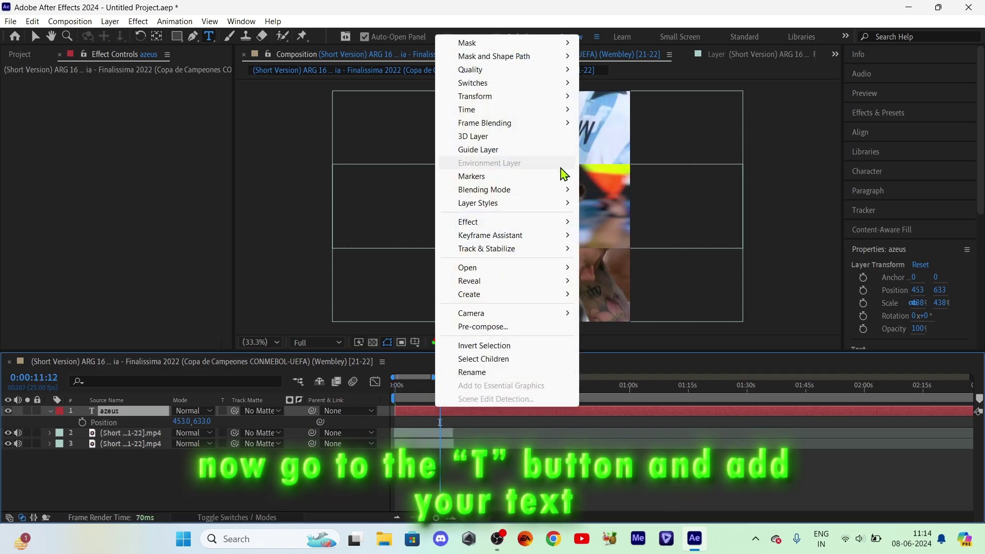
mouse_move(531, 97)
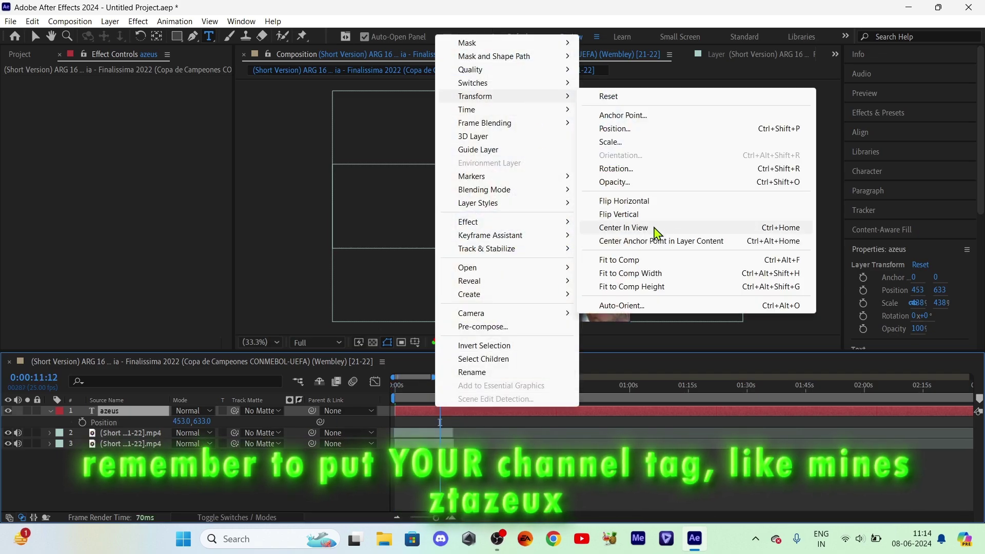
left_click(654, 226)
left_click(401, 396)
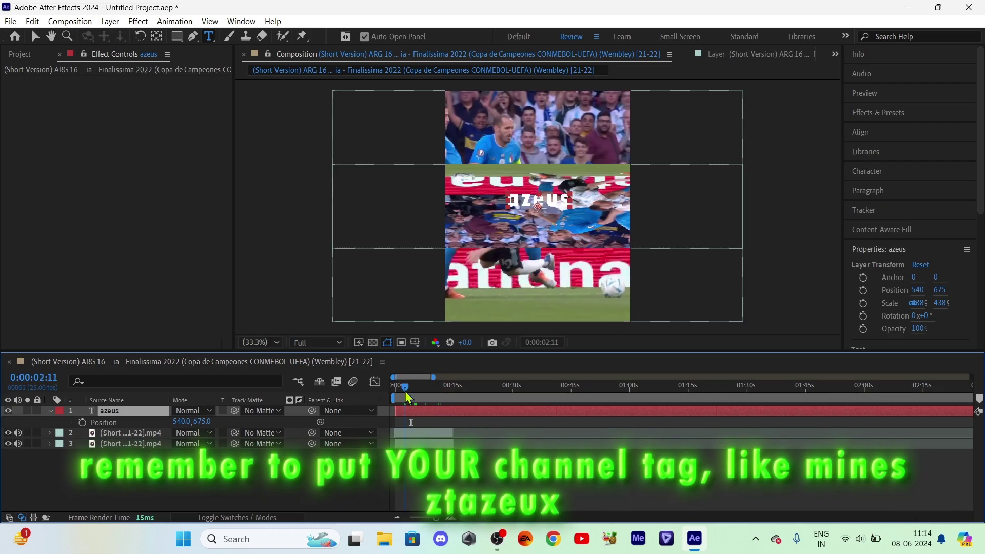
left_click_drag(401, 396, 405, 396)
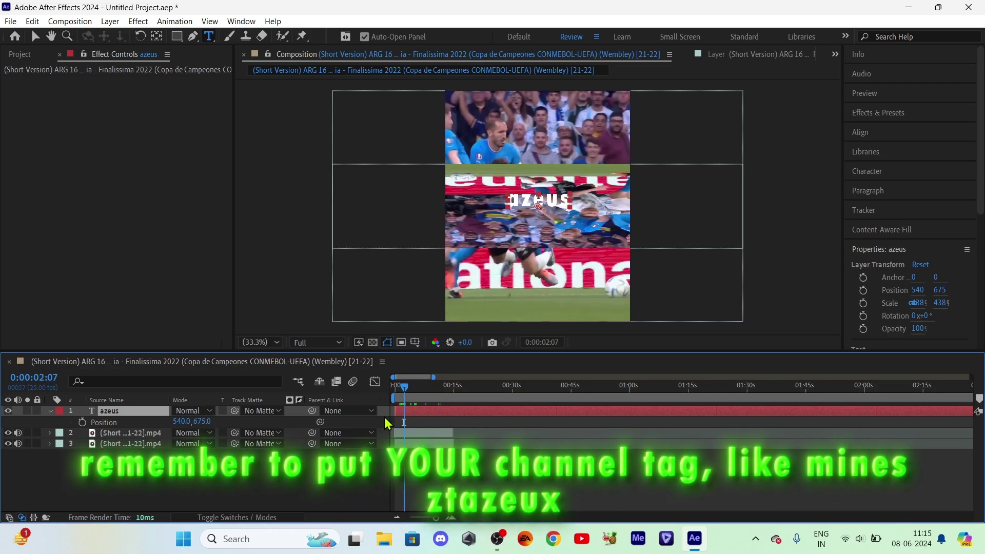
left_click(50, 411)
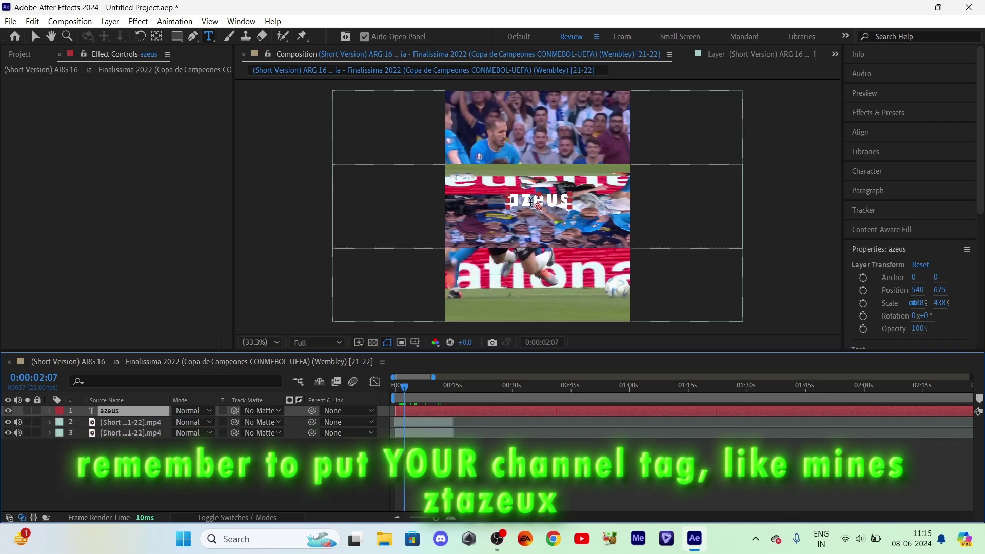
left_click(547, 201)
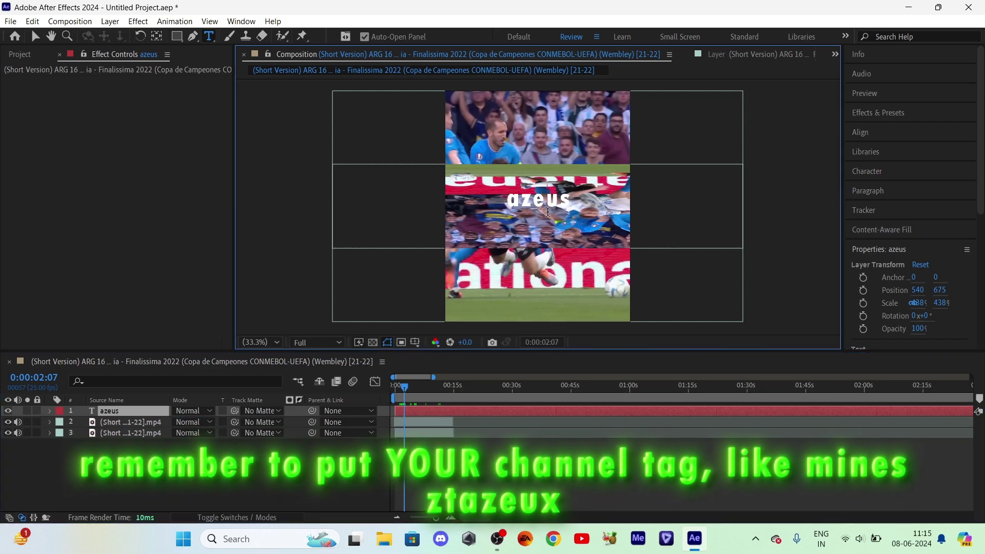
left_click_drag(550, 200, 539, 216)
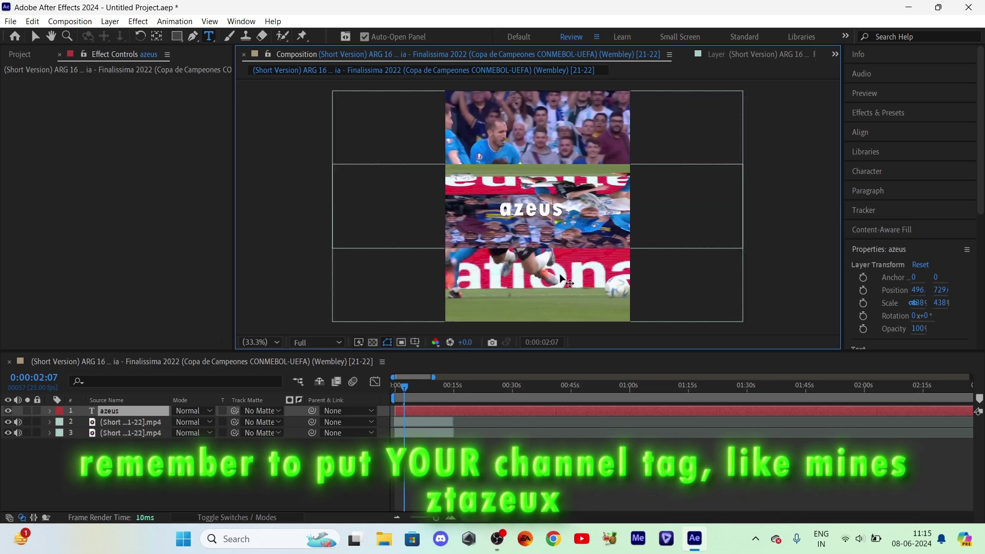
Change the text to 'ztazeus' and switch the timeline to per-layer switch columns
left_click(400, 390)
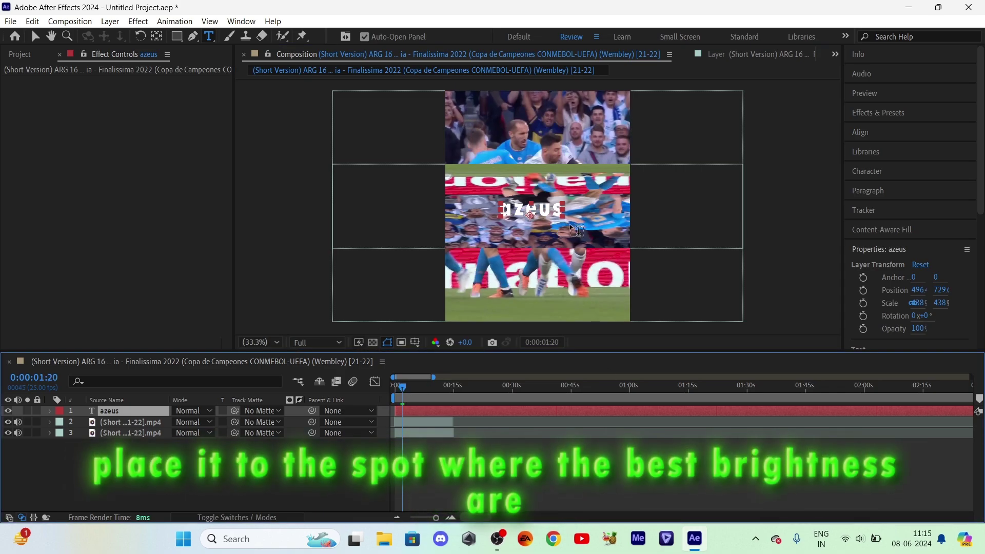
left_click(507, 210)
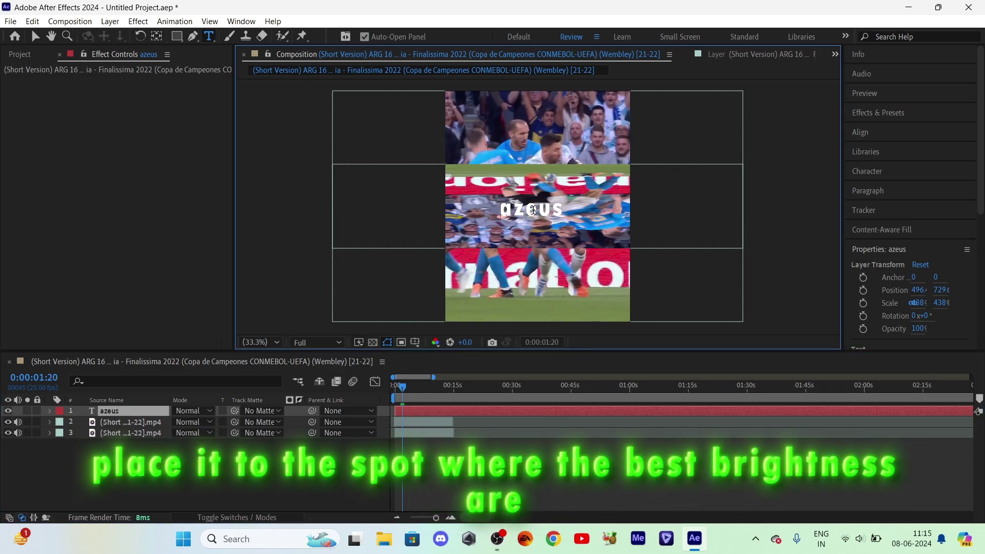
type("t")
key("BackSpace")
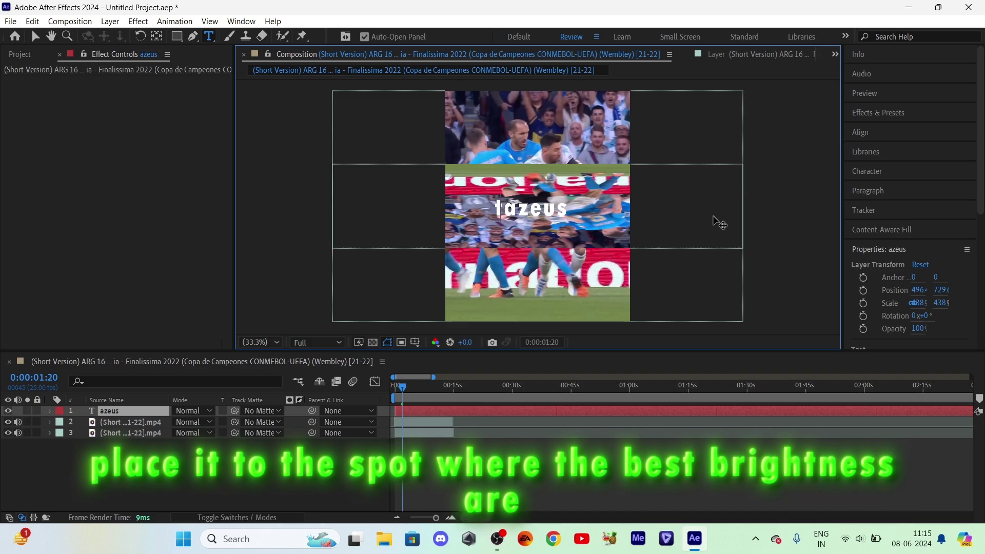
type("zt")
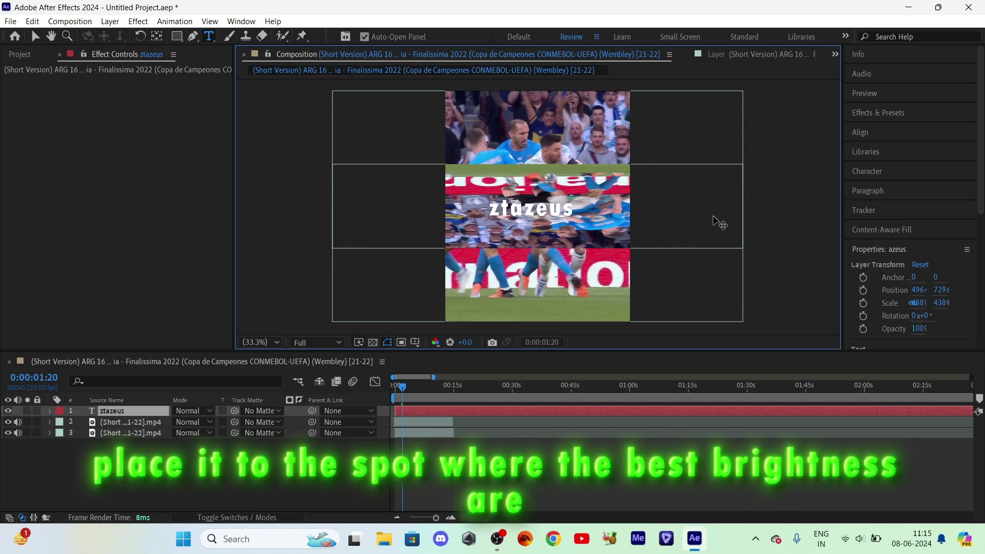
left_click(425, 411)
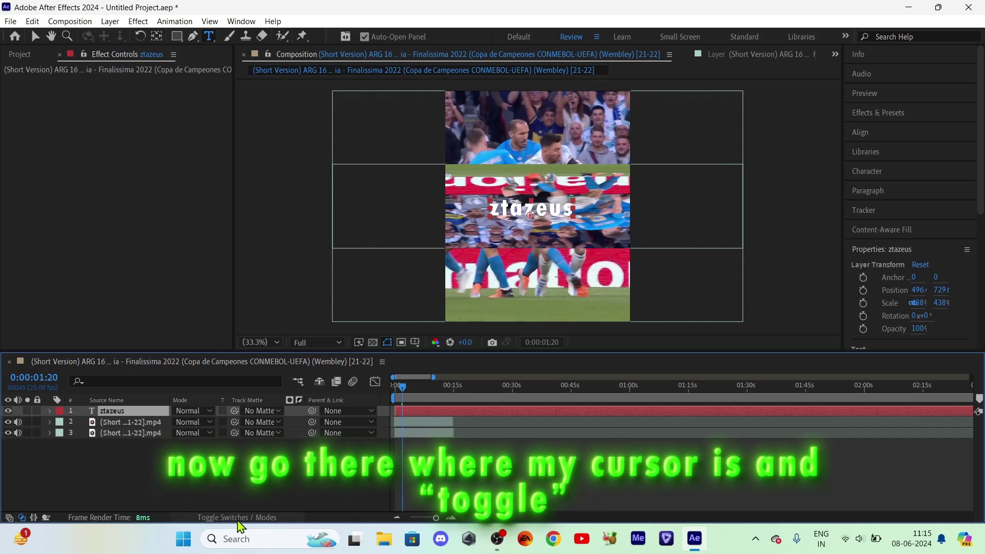
left_click(234, 518)
Switch the timeline to the Modes columns and open layer 2's Track Matte dropdown
left_click(233, 518)
left_click(234, 518)
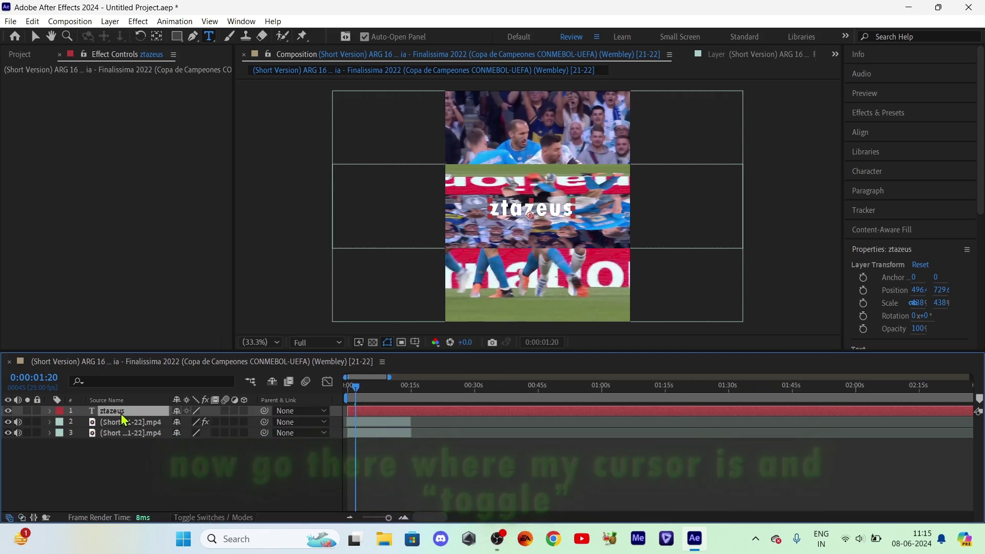
left_click(242, 517)
left_click(243, 518)
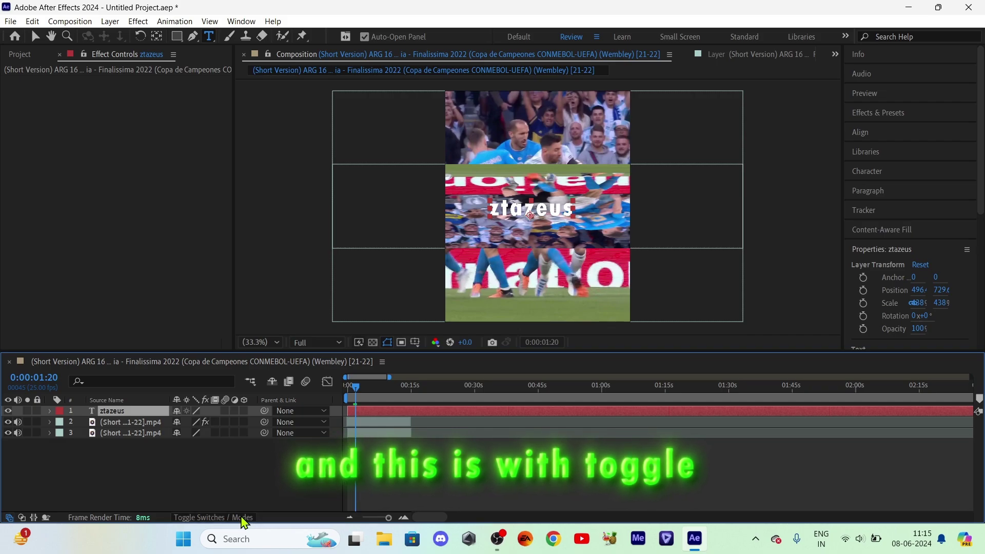
left_click(243, 518)
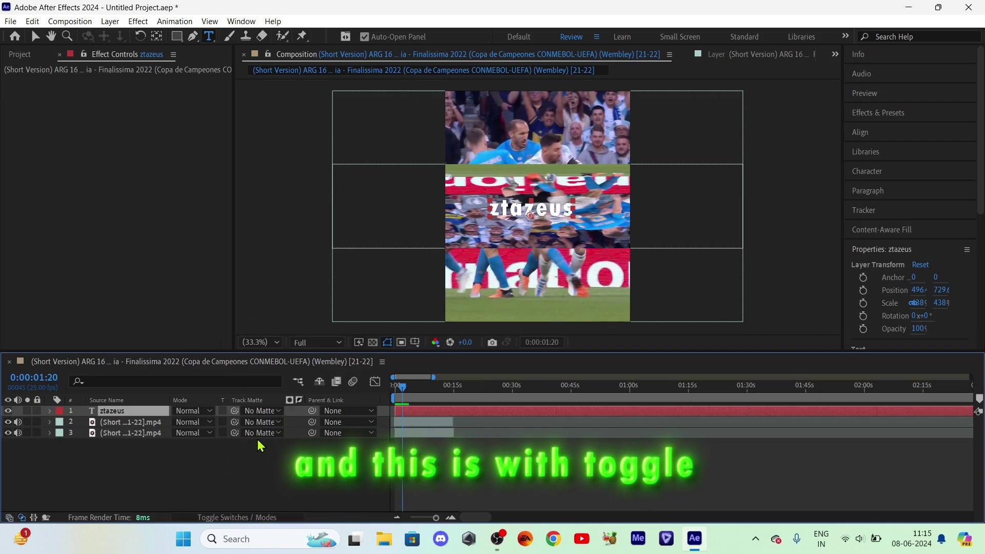
left_click(135, 423)
left_click(262, 421)
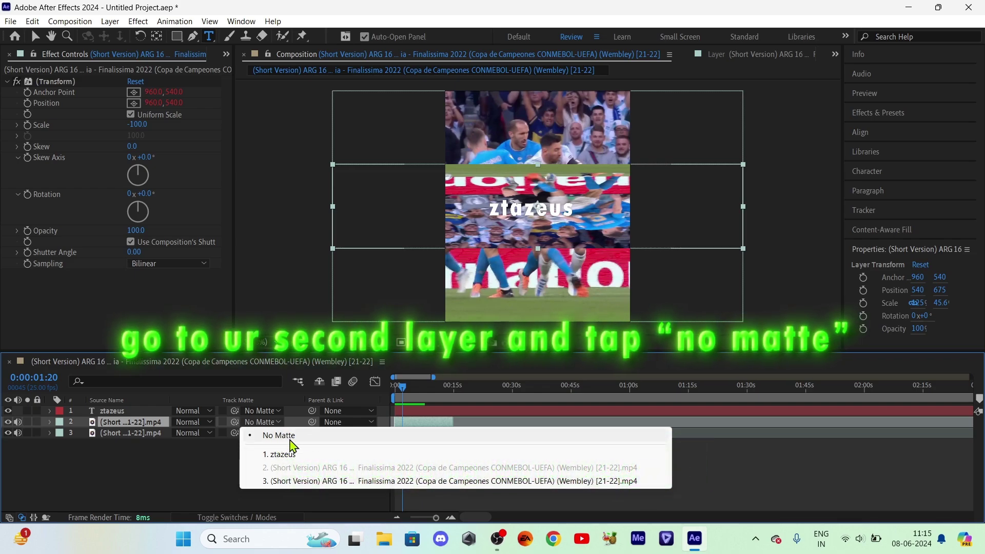
Choose '1. ztazeus' as layer 2's track matte and set the viewer magnification to Fit
left_click(277, 455)
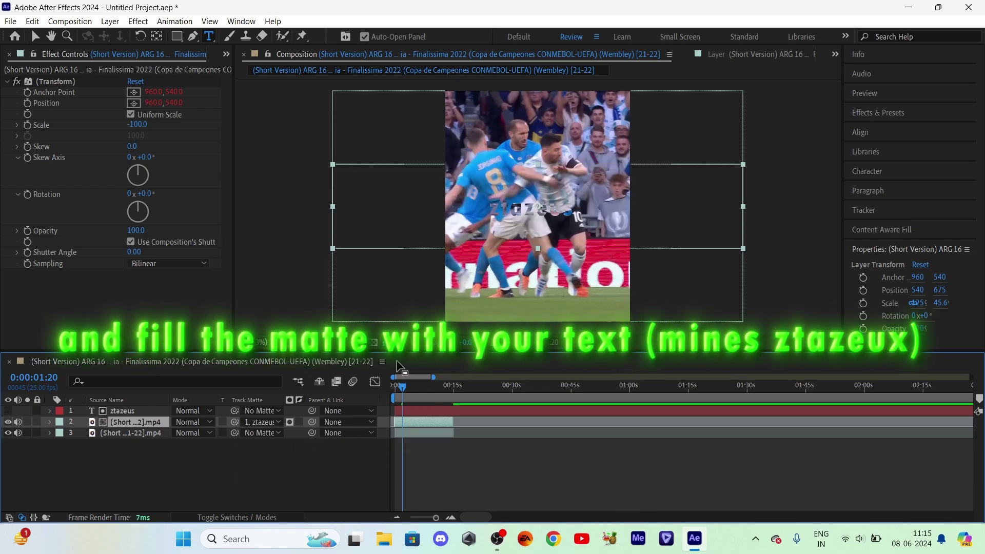
scroll(584, 208, "up", 3)
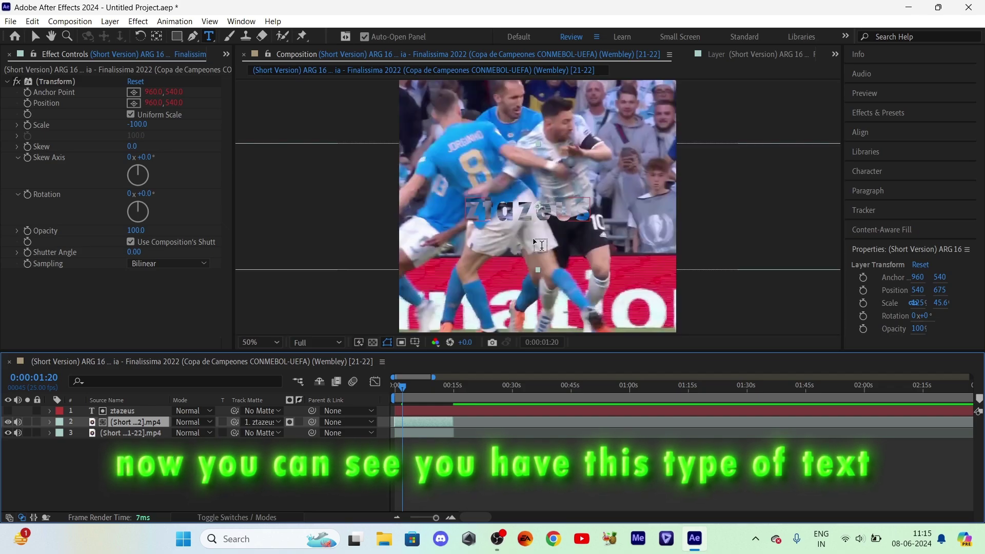
left_click(260, 342)
left_click(257, 218)
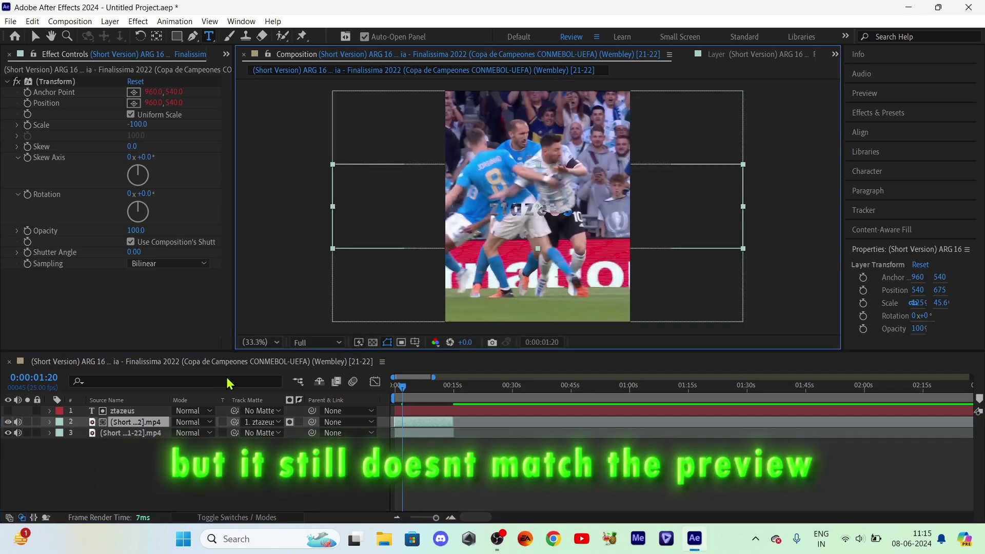
left_click(419, 415)
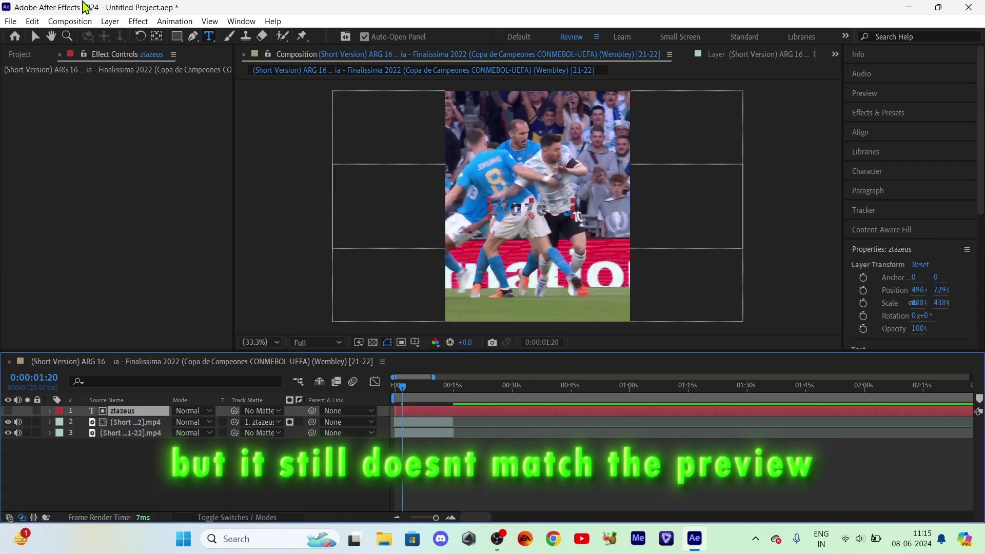
Apply the 'ztazeux WATERMARK' user preset to the ztazeus text, then check it at full-size preview
left_click(175, 21)
left_click(199, 50)
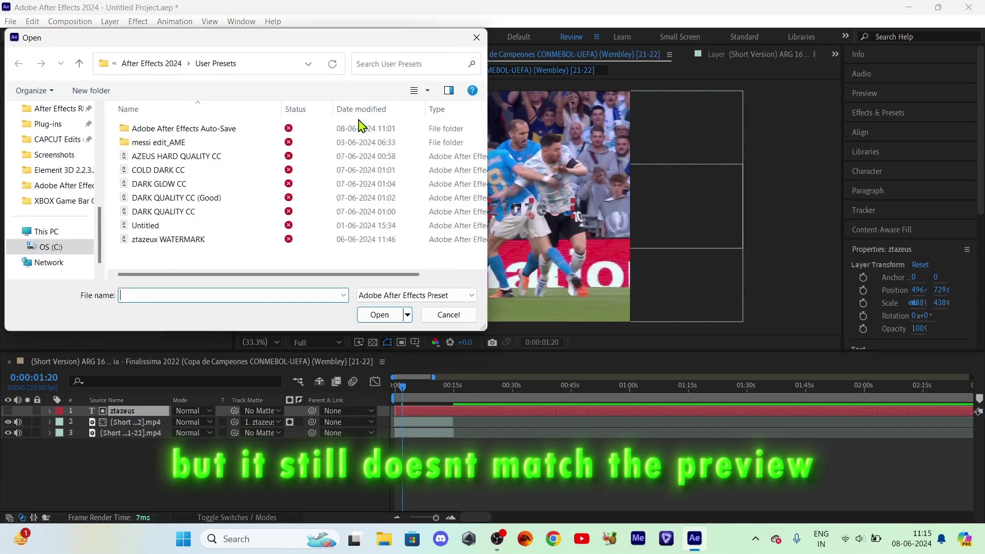
double_click(198, 239)
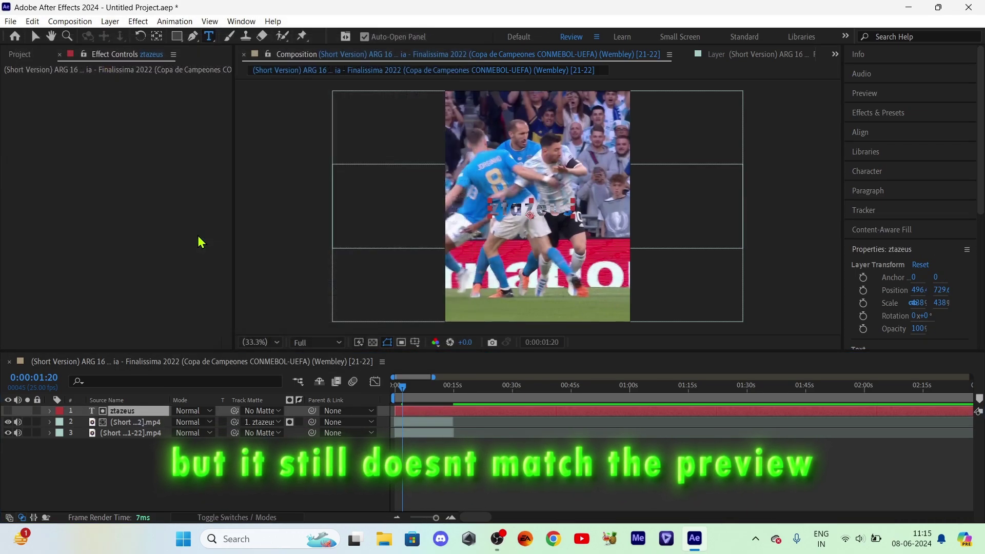
key("slash")
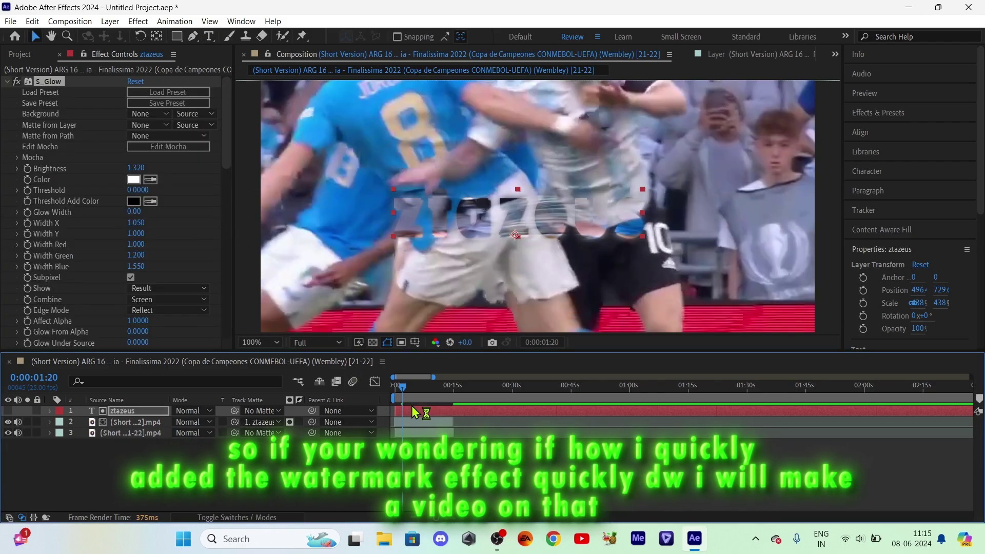
mouse_move(403, 387)
left_mouse_down()
mouse_move(424, 387)
mouse_move(405, 398)
left_mouse_up()
scroll(463, 248, "down", 2)
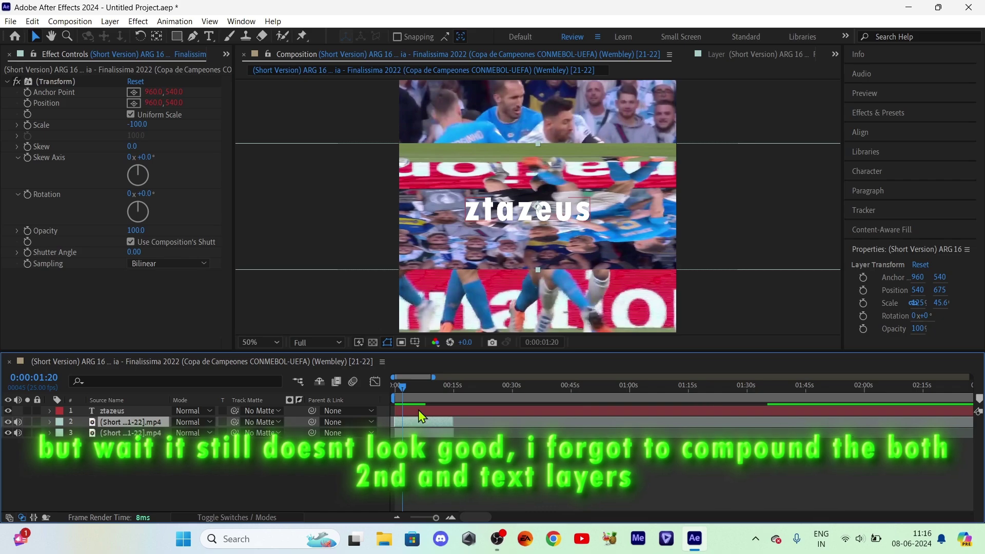
Set the second clip's track matte back to '1. ztazeus'
left_click(277, 421)
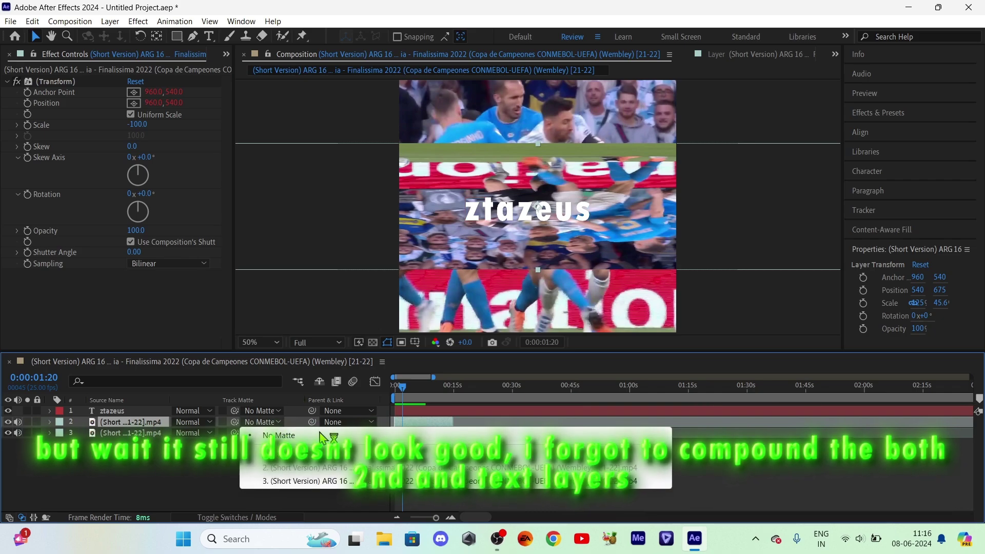
left_click(307, 460)
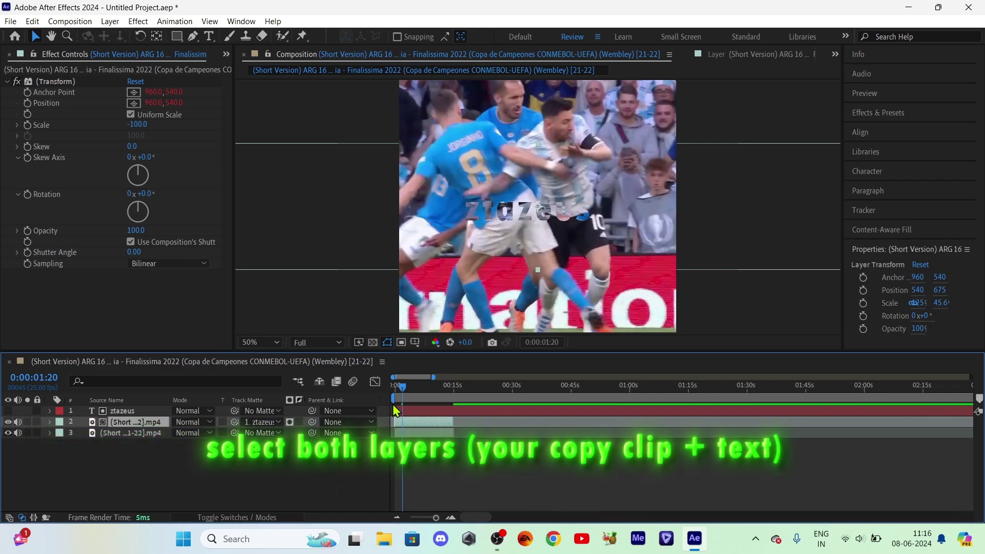
left_click(422, 412)
left_click(174, 21)
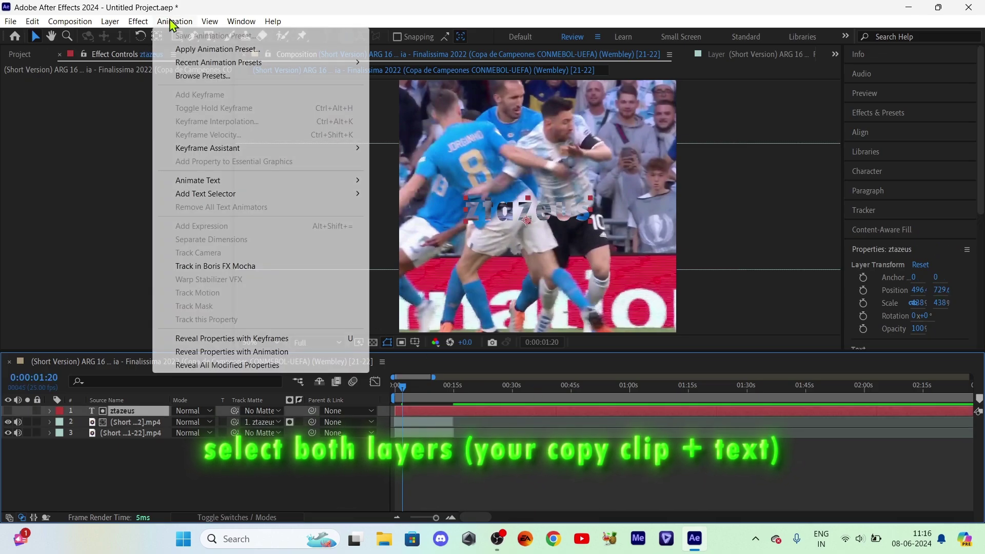
left_click(132, 279)
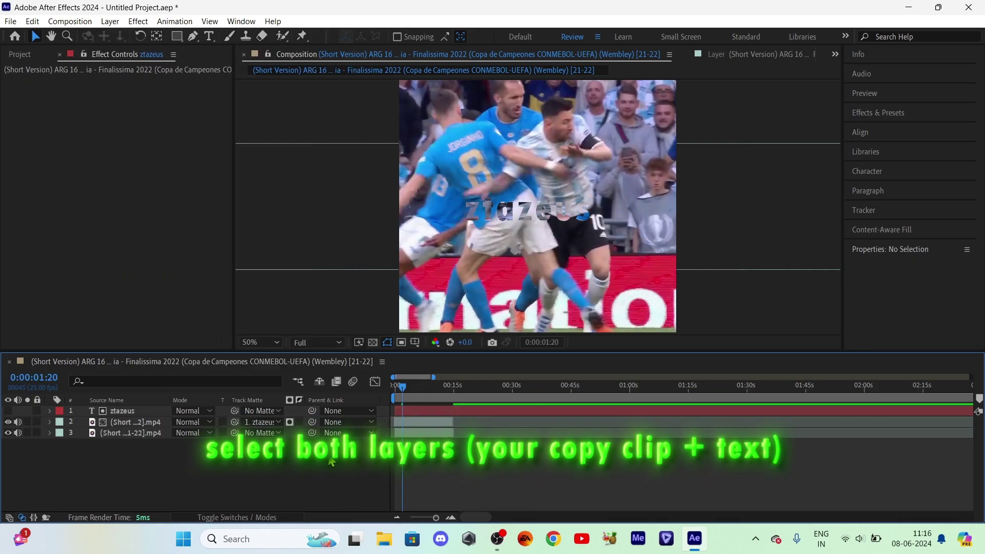
Select the matted second clip and the ztazeus text layer and start Pre-compose (Ctrl+Shift+C)
left_click(405, 388)
left_click(411, 423)
left_click(131, 400)
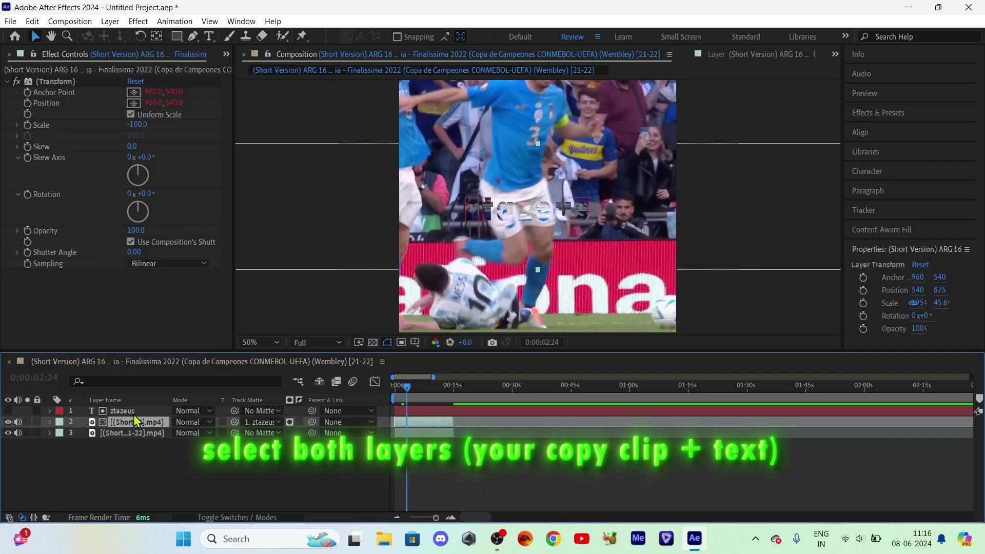
left_click(125, 410, "shift")
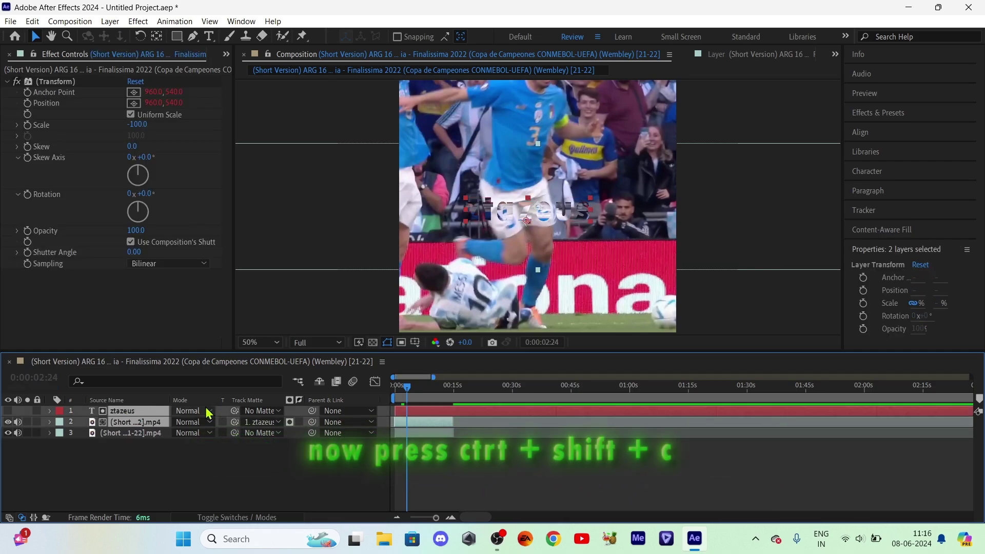
key("ctrl+shift+c")
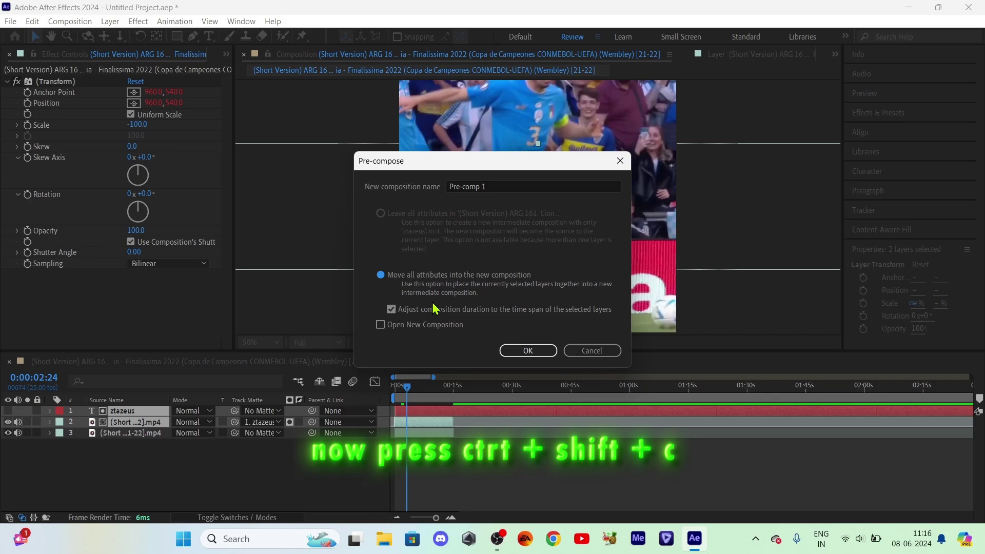
Confirm Pre-compose, moving all attributes into Pre-comp 1, and play the preview to check it
left_click(528, 350)
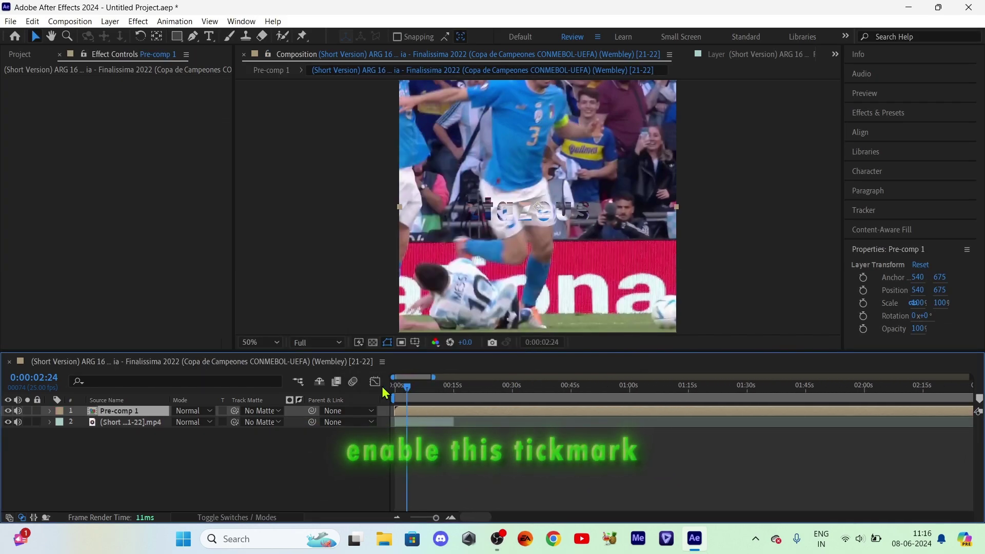
key("space")
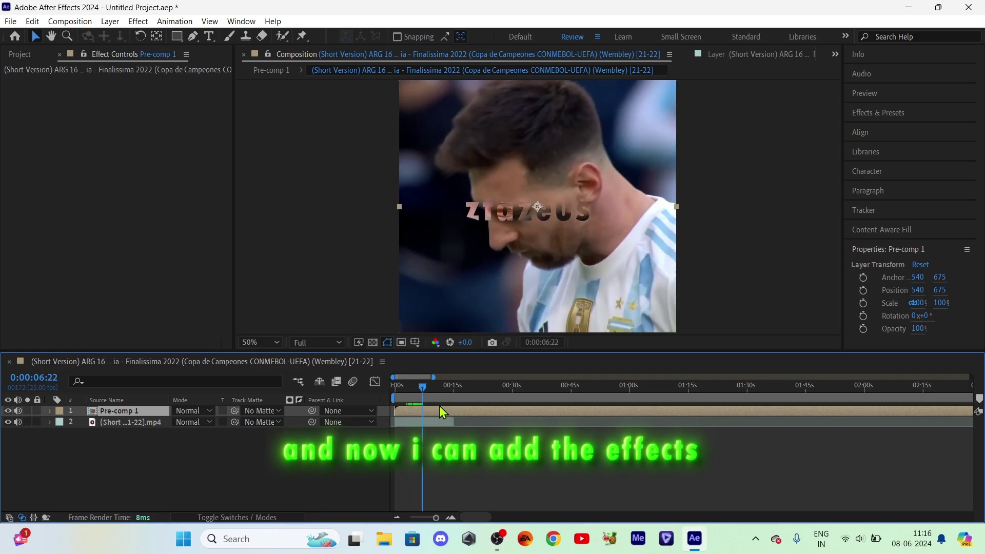
left_click(174, 21)
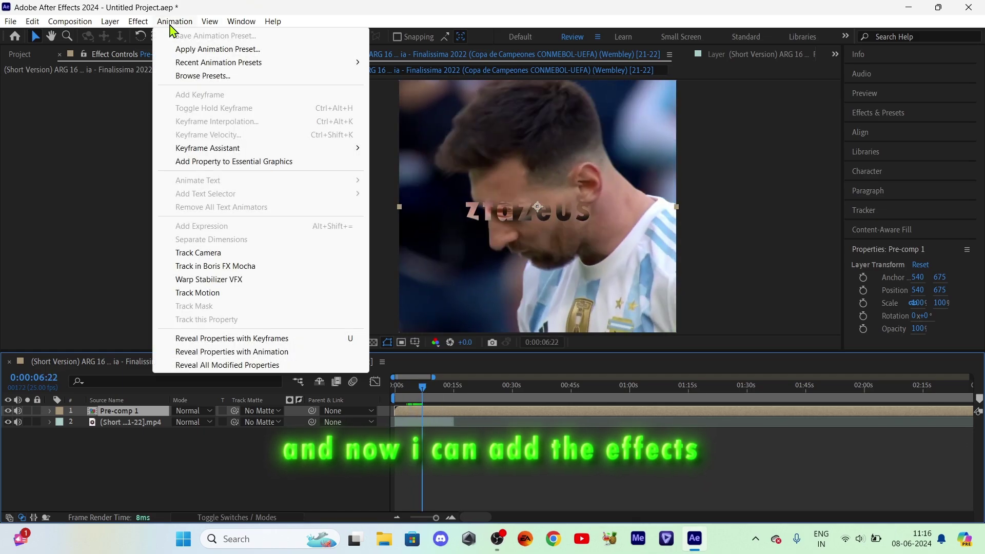
Apply the saved S_Glow watermark preset to Pre-comp 1 and return the viewer zoom to Fit
left_click(208, 49)
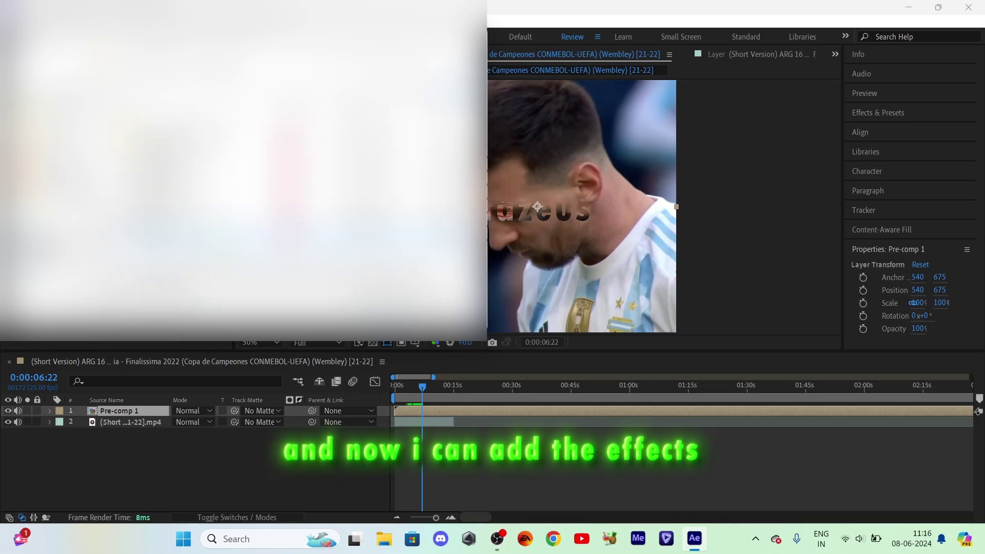
key("Return")
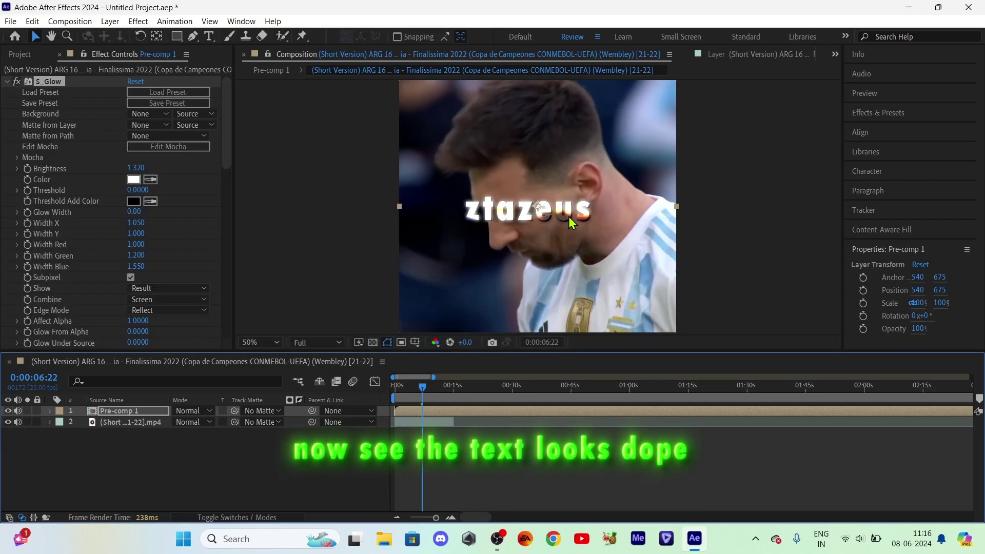
key("slash")
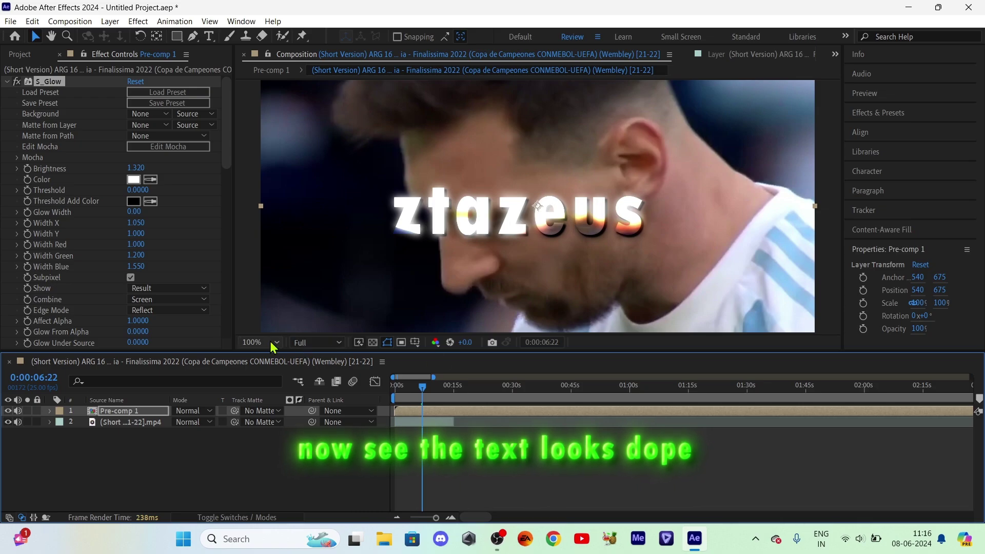
left_click(272, 343)
left_click(257, 120)
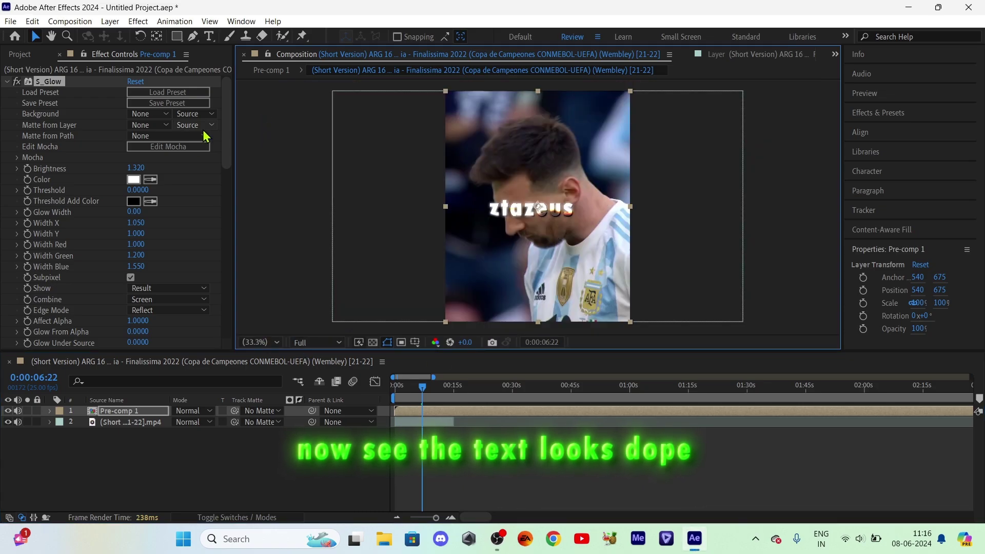
Stop playback and expand S_Glow in Effect Controls to show Brightness 1.320 and Width
left_click(7, 81)
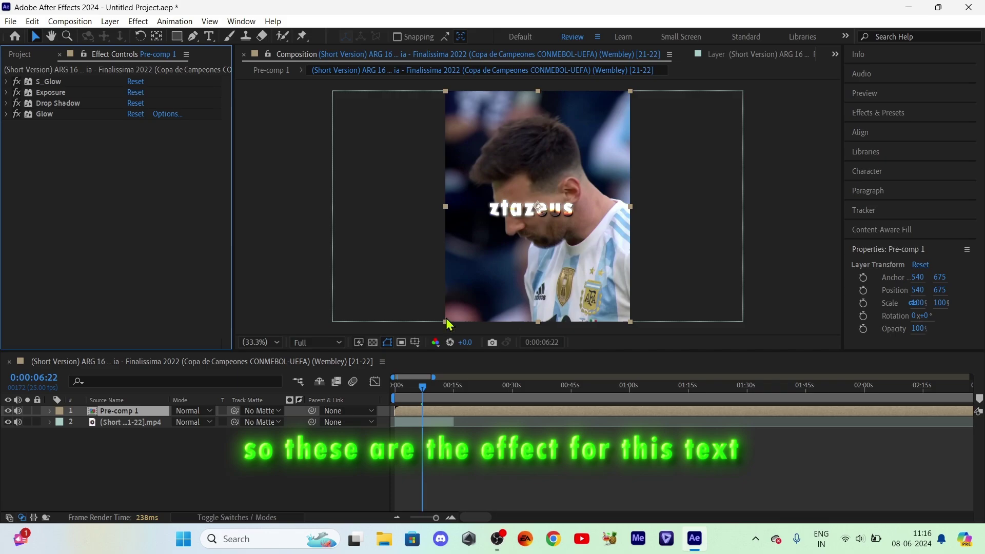
left_click(405, 393)
key("space")
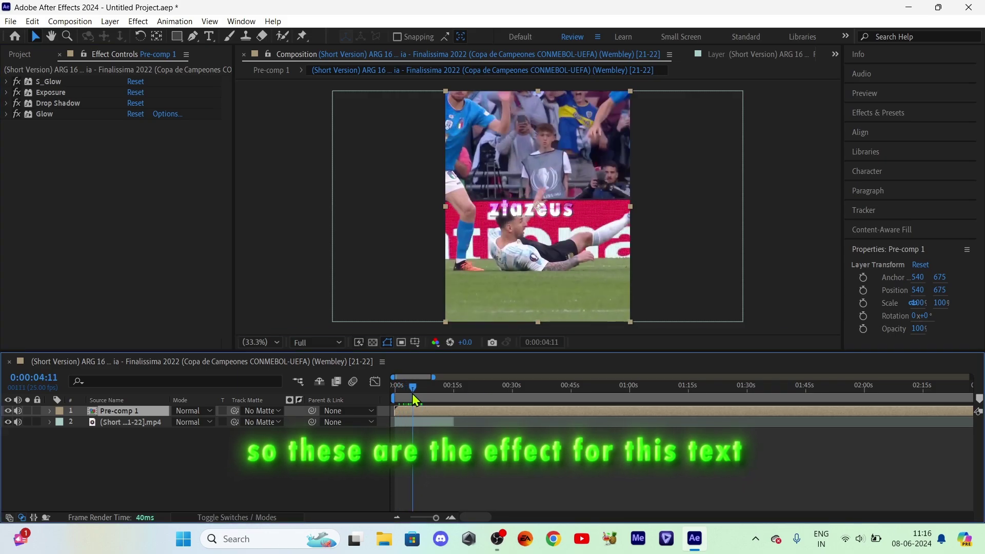
left_click(53, 132)
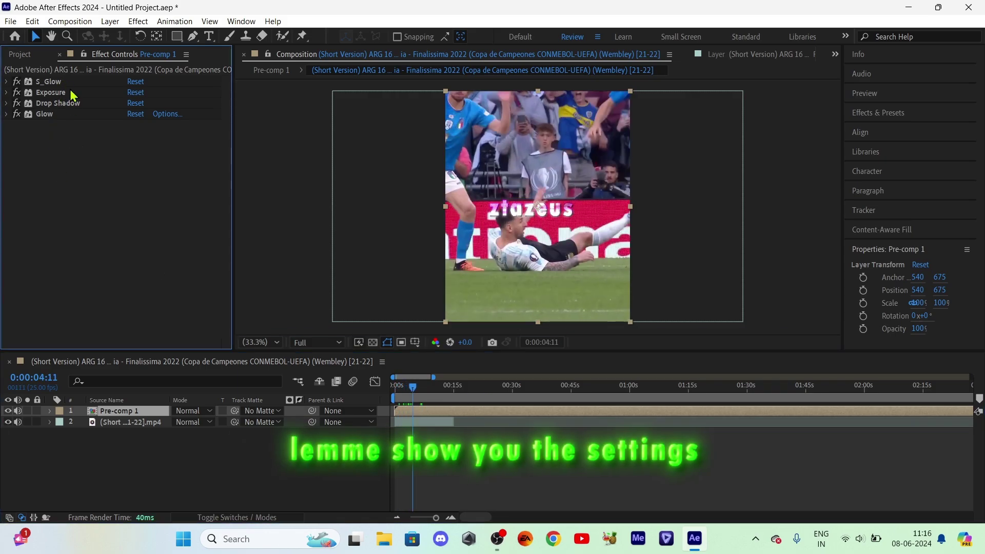
left_click(45, 114)
left_click(53, 83, "ctrl")
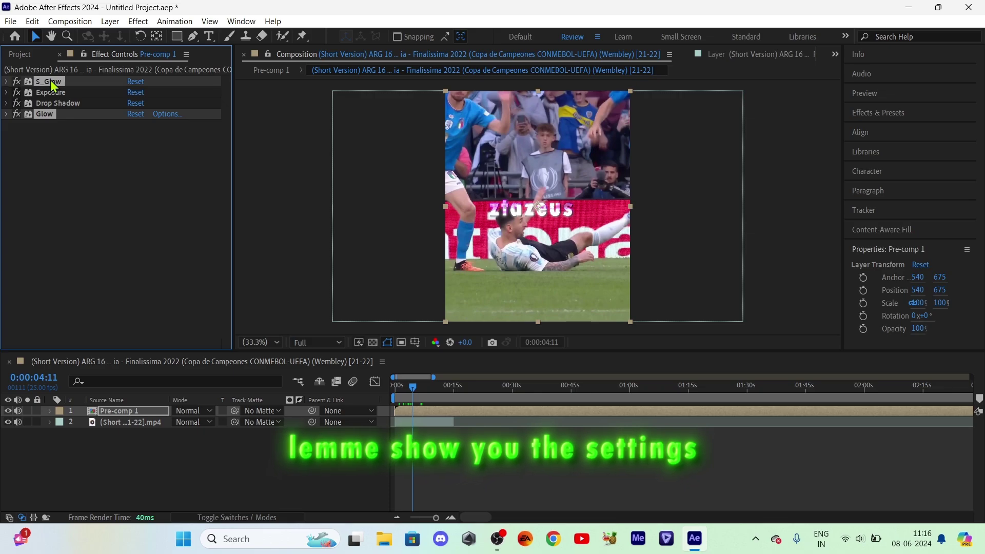
left_click(64, 121)
key("space")
left_click(6, 82)
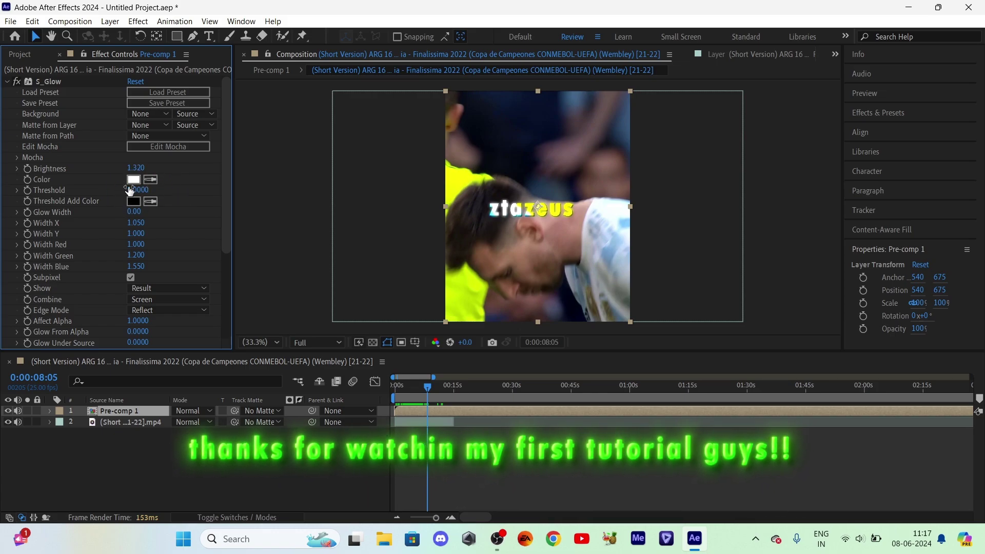
Inspect the Exposure and Drop Shadow settings without changing them
left_click(9, 81)
left_click(6, 93)
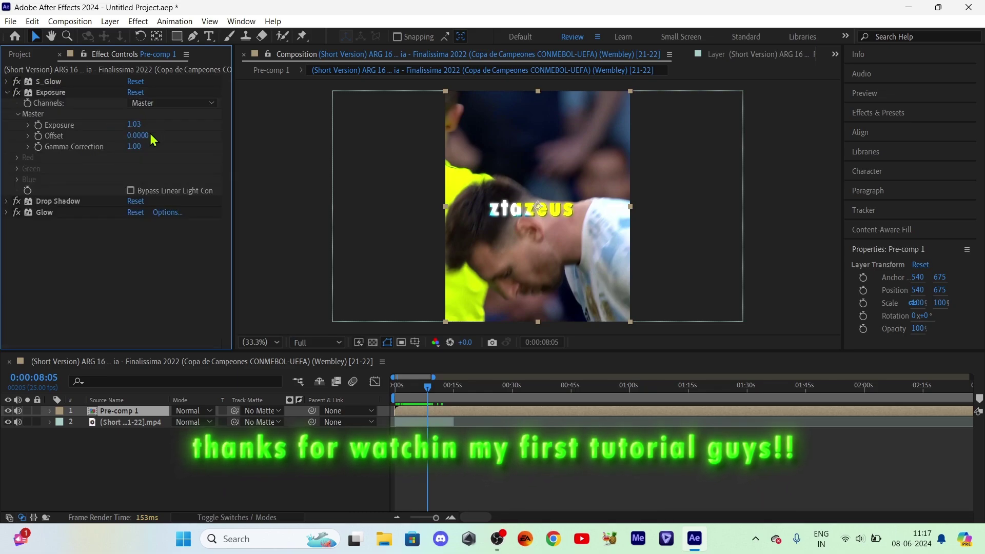
left_click(6, 92)
left_click(7, 103)
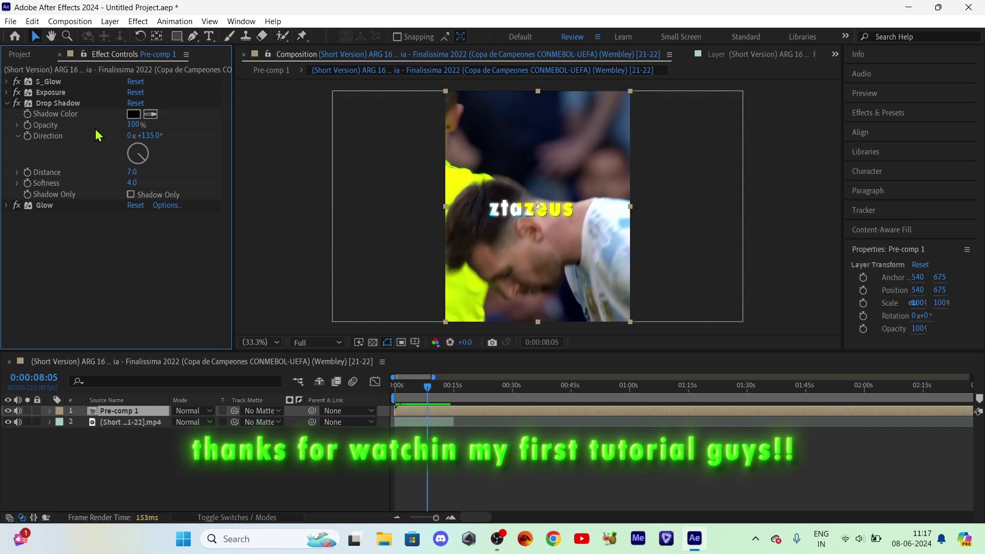
left_click(7, 103)
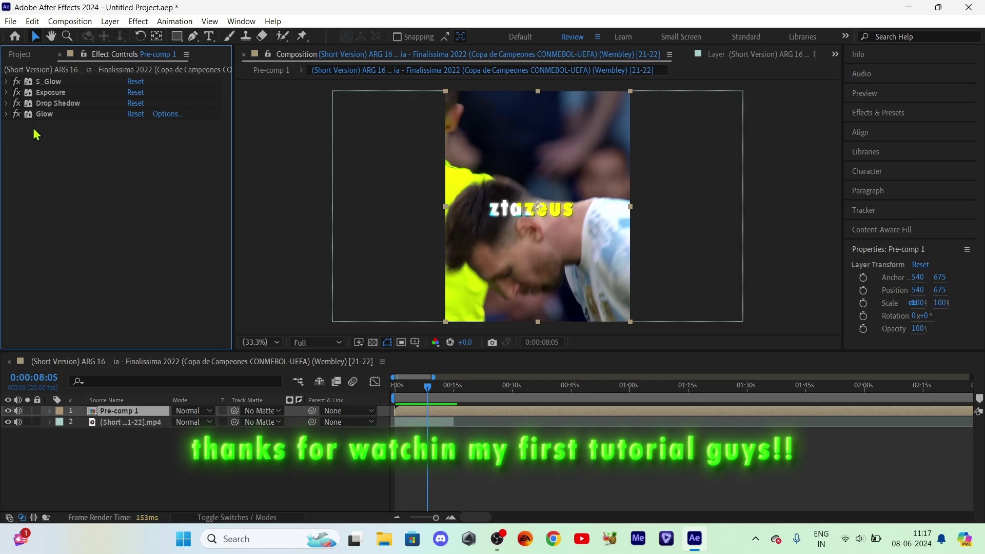
Set the Glow Threshold to 49.8% and collapse the Glow settings
left_click(7, 114)
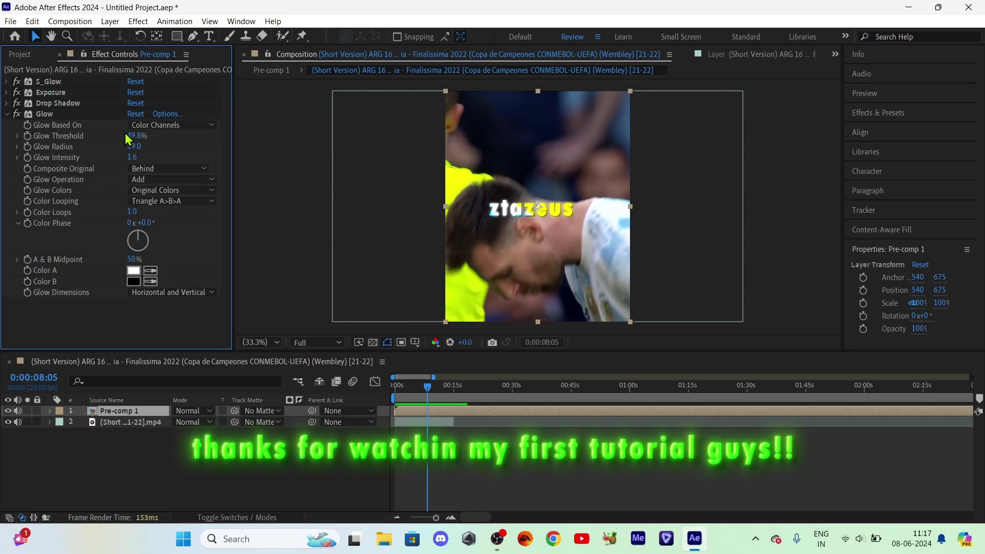
left_click_drag(136, 137, 137, 135)
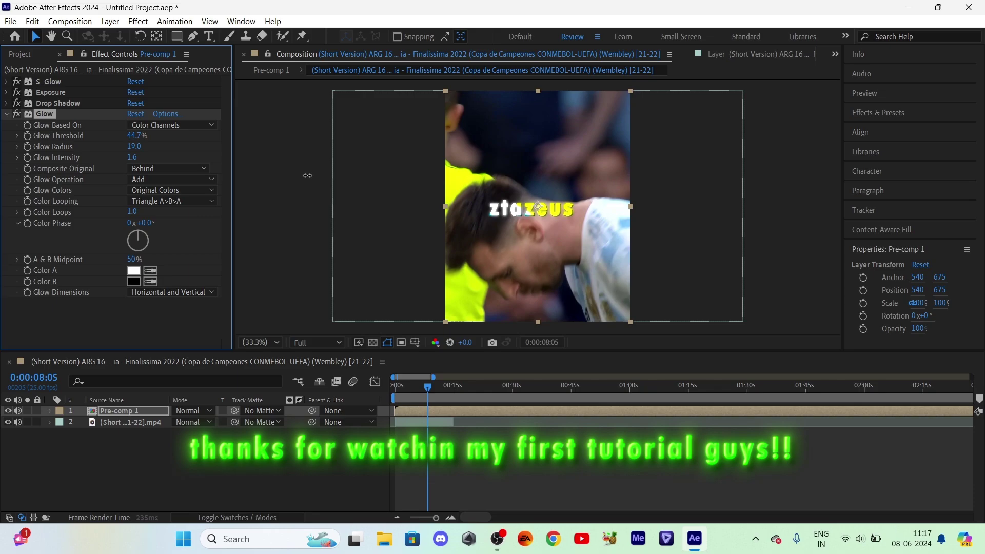
left_click_drag(307, 176, 318, 177)
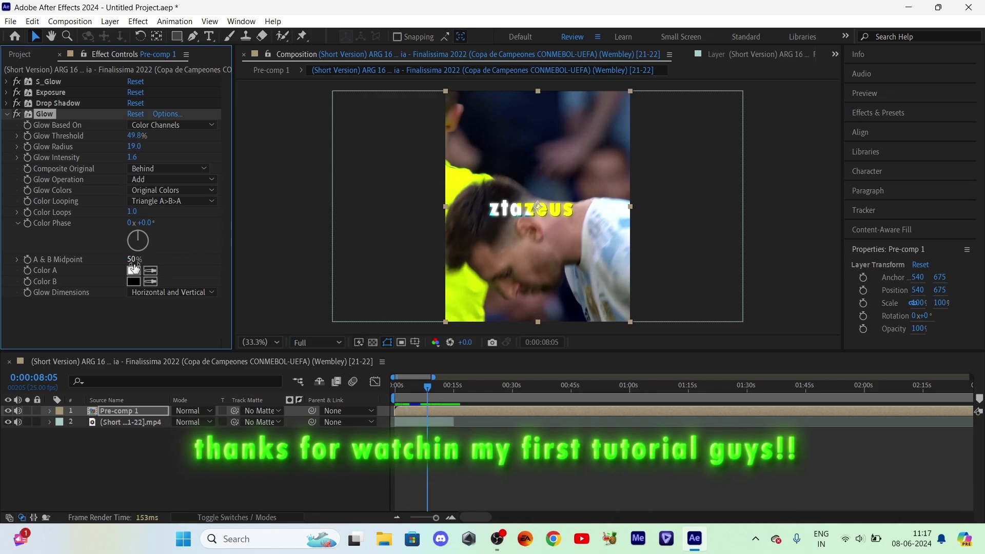
left_click_drag(134, 259, 275, 279)
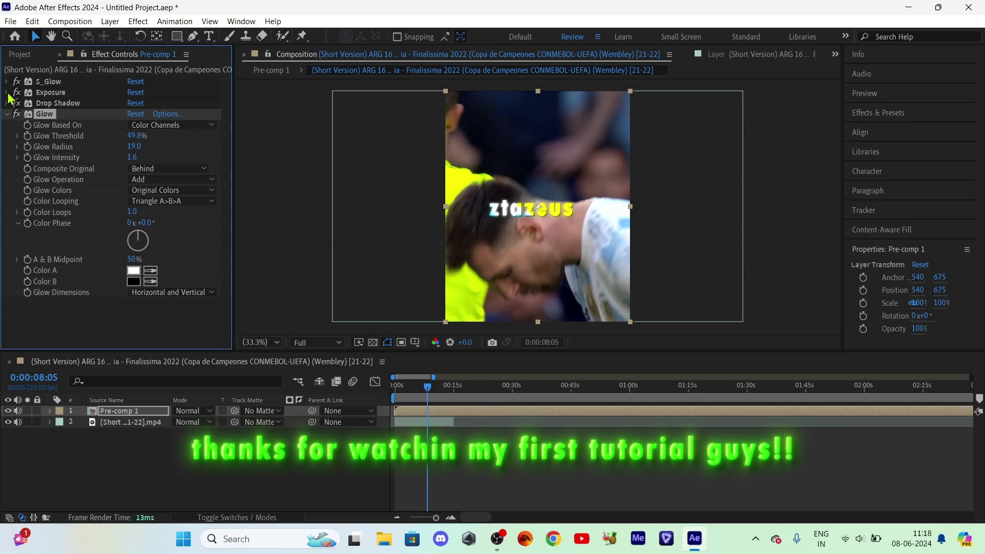
left_click(7, 113)
left_click(57, 142)
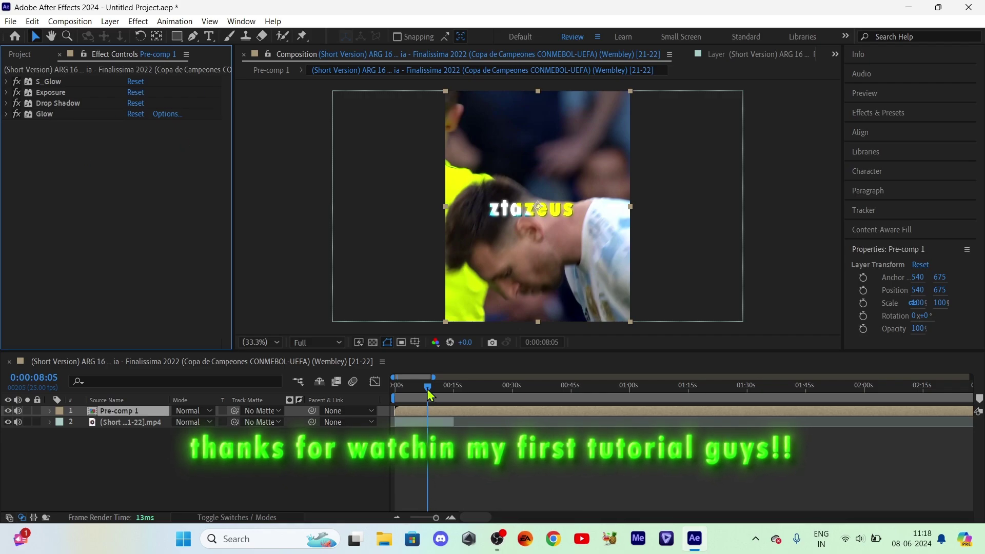
left_click_drag(428, 391, 456, 406)
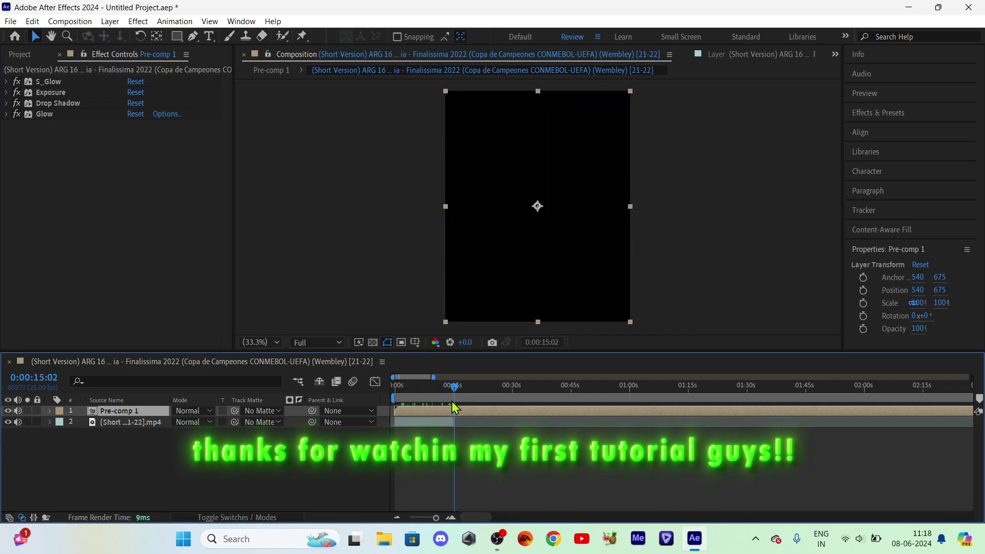
key("ctrl+d")
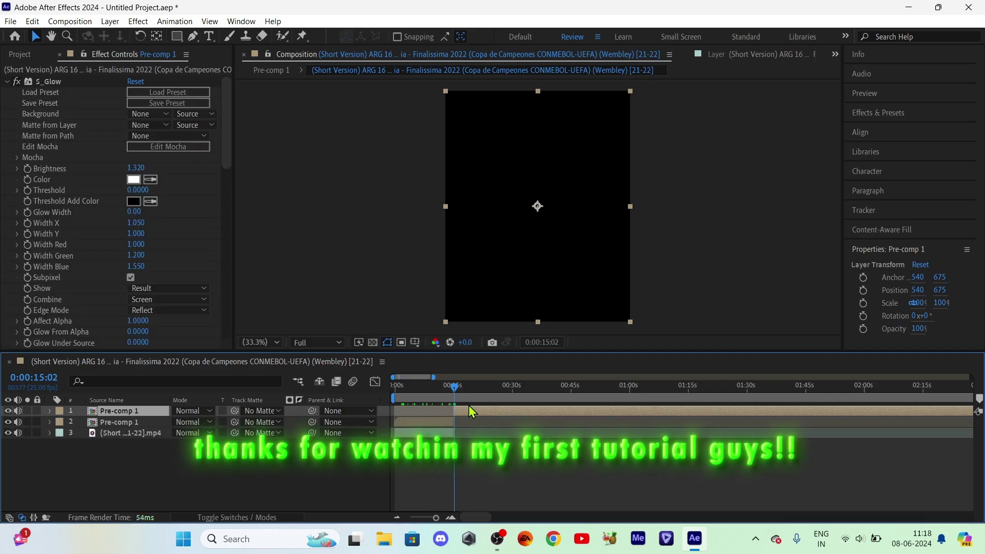
key("Delete")
mouse_move(455, 399)
left_mouse_down()
mouse_move(405, 398)
mouse_move(428, 389)
left_mouse_up()
left_click(432, 412)
key("/")
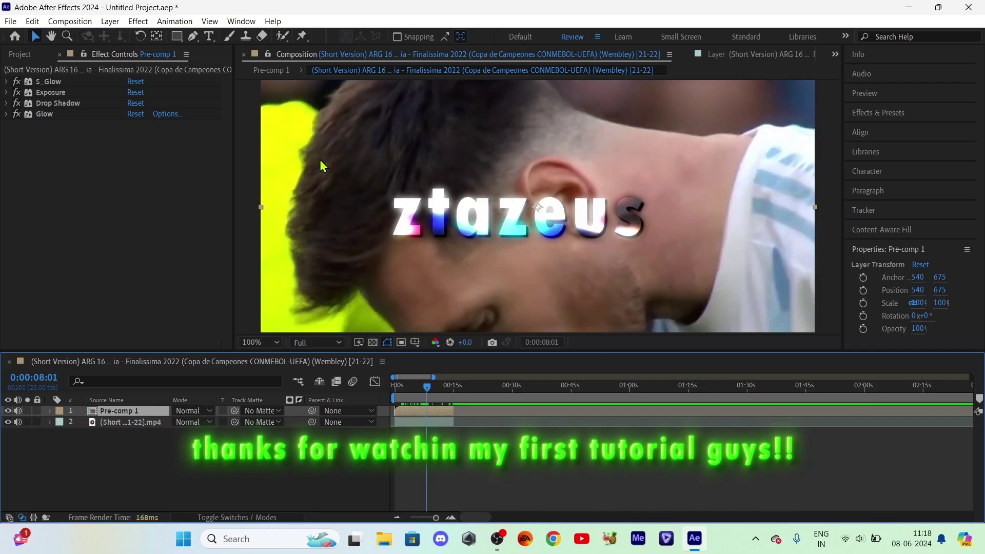
mouse_move(410, 392)
left_mouse_down()
mouse_move(398, 395)
mouse_move(406, 393)
left_mouse_up()
left_click(259, 342)
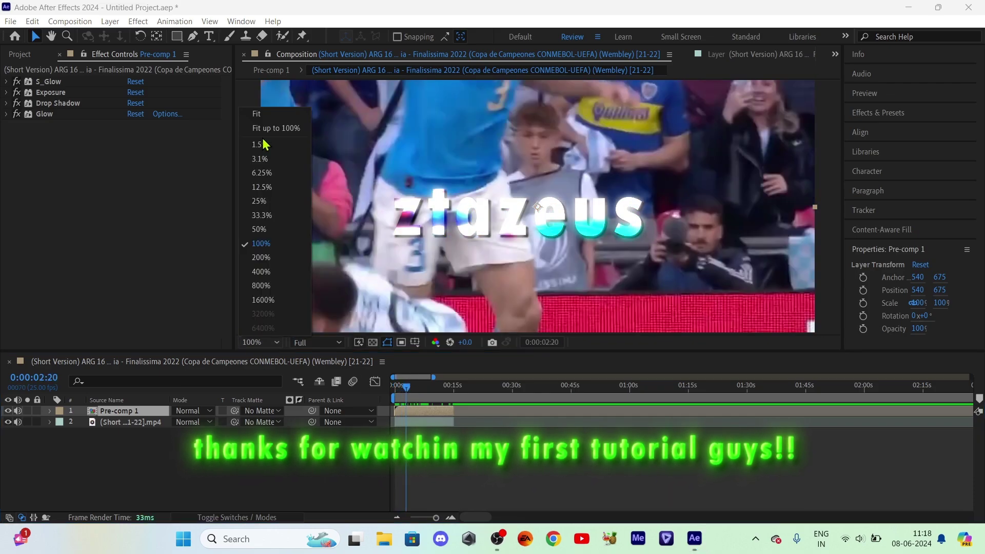
left_click(262, 215)
mouse_move(405, 393)
left_mouse_down()
mouse_move(425, 393)
mouse_move(408, 393)
mouse_move(420, 385)
mouse_move(399, 393)
mouse_move(445, 394)
mouse_move(418, 398)
left_mouse_up()
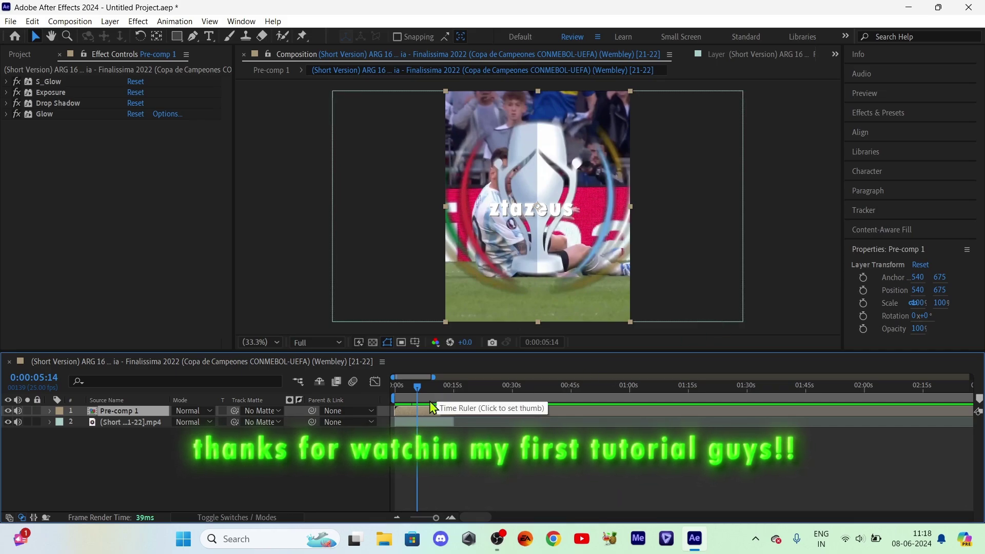
left_click_drag(422, 393, 395, 394)
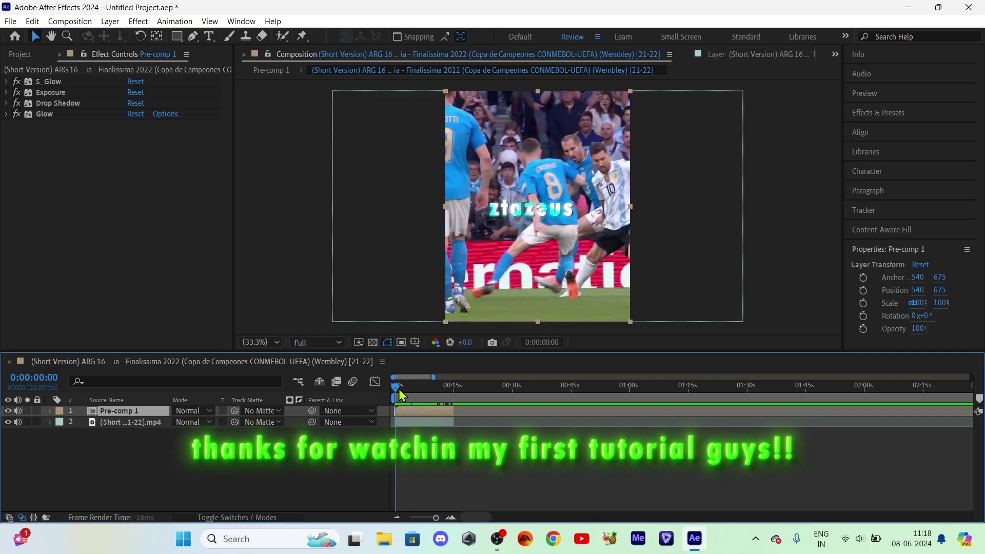
left_click_drag(395, 394, 426, 393)
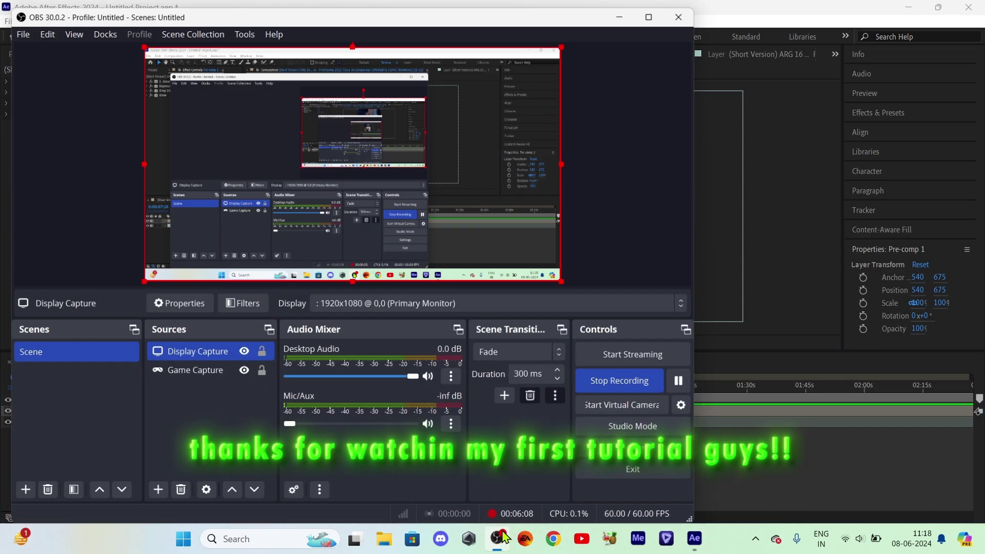
key("alt+Tab")
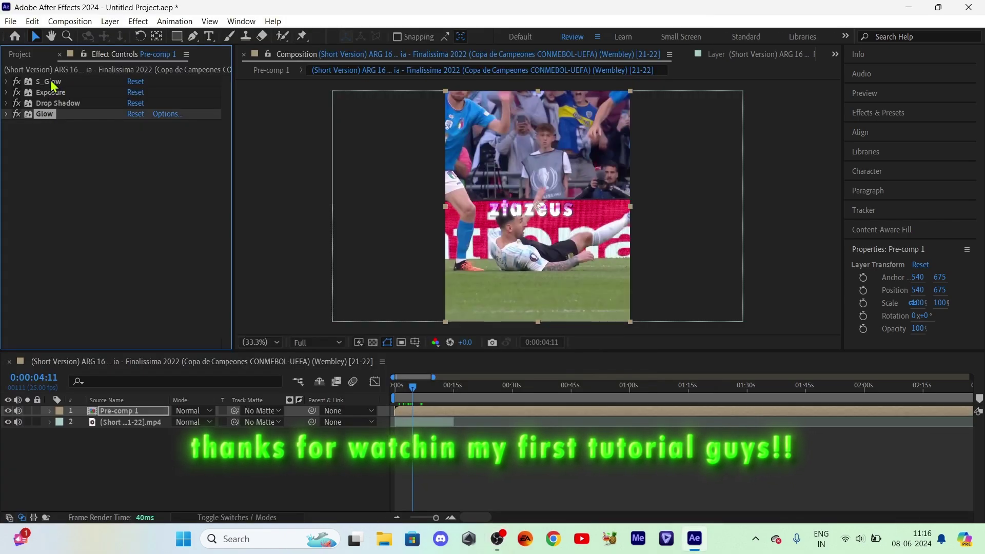
left_click(51, 82, "ctrl")
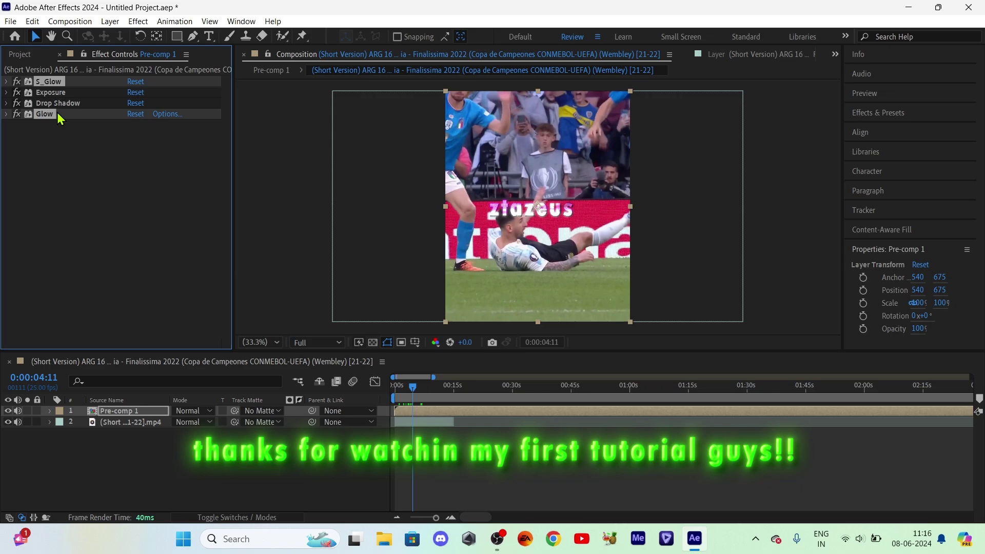
left_click(214, 120)
left_click(77, 114)
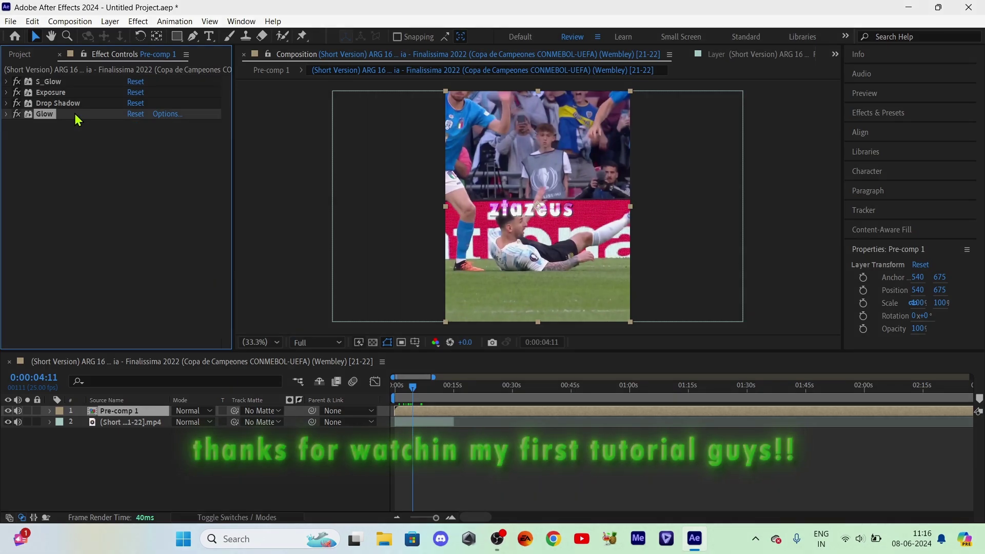
left_click(72, 82, "shift")
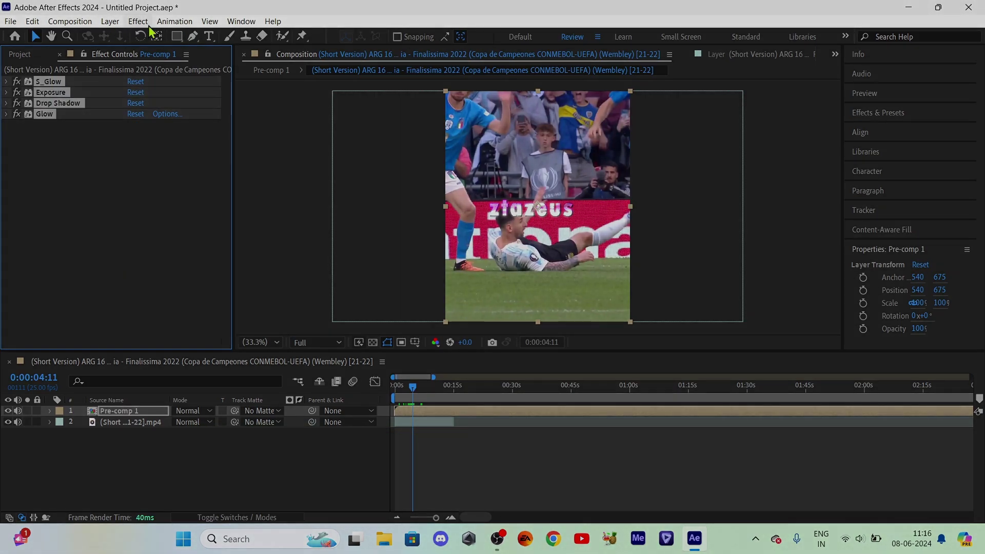
left_click(174, 21)
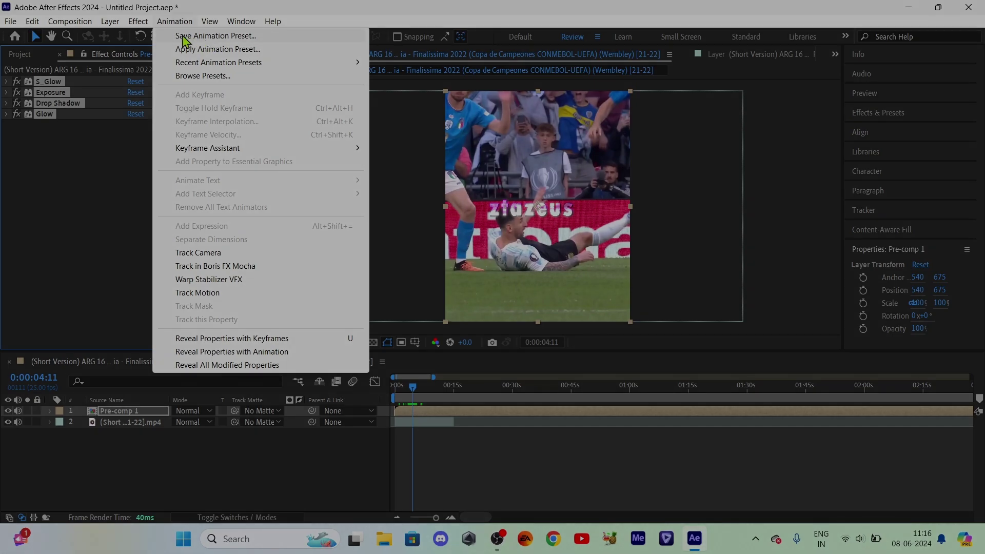
left_click(99, 159)
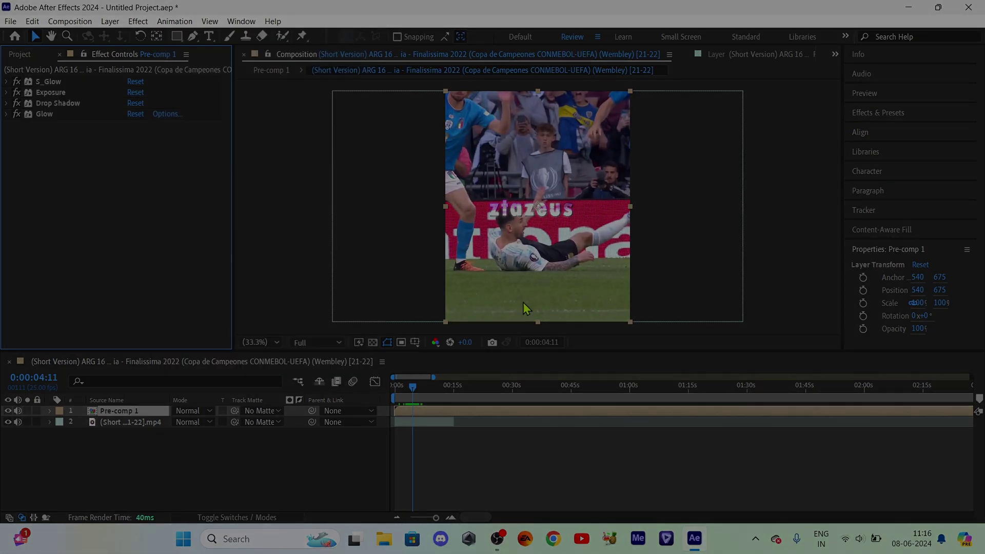
left_click_drag(411, 390, 410, 387)
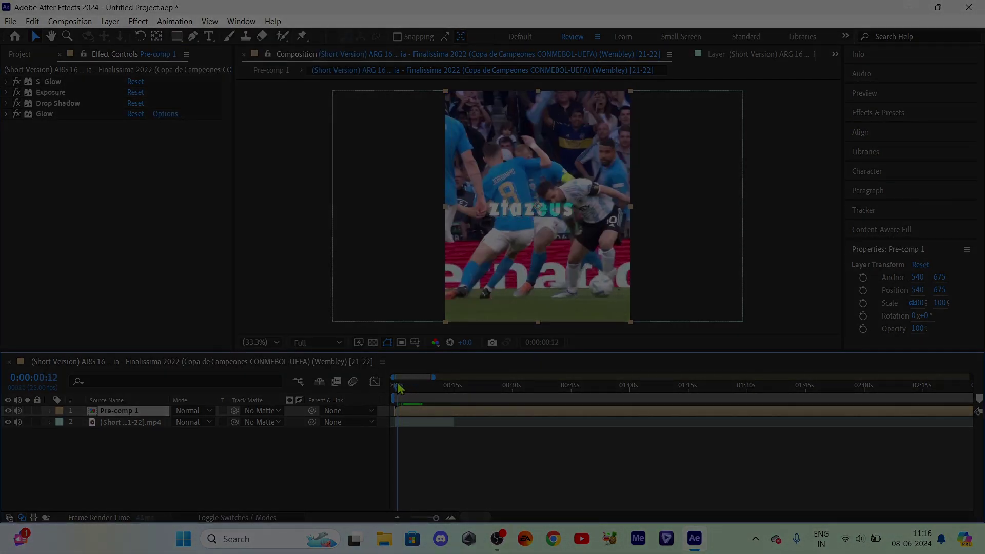
key("slash")
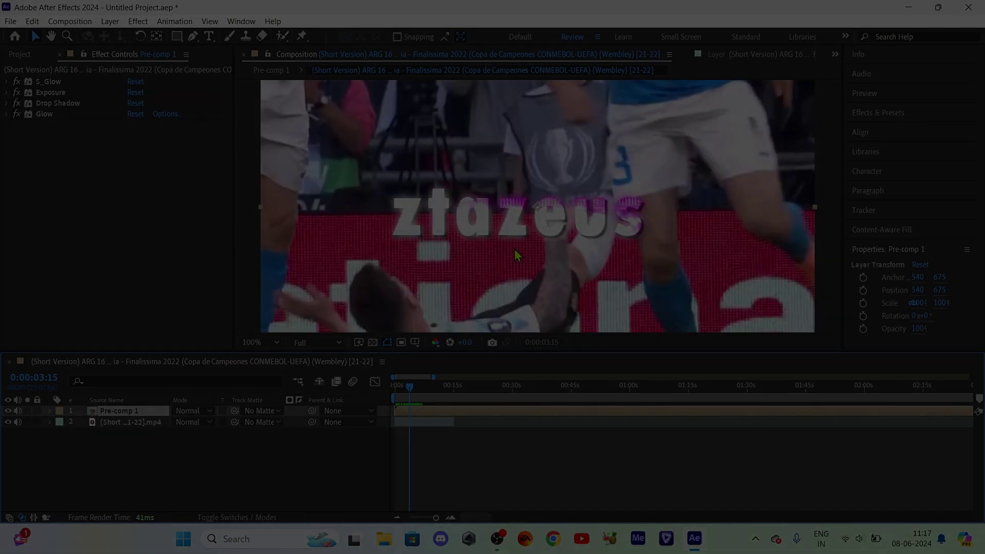
key("comma")
left_click_drag(411, 386, 431, 398)
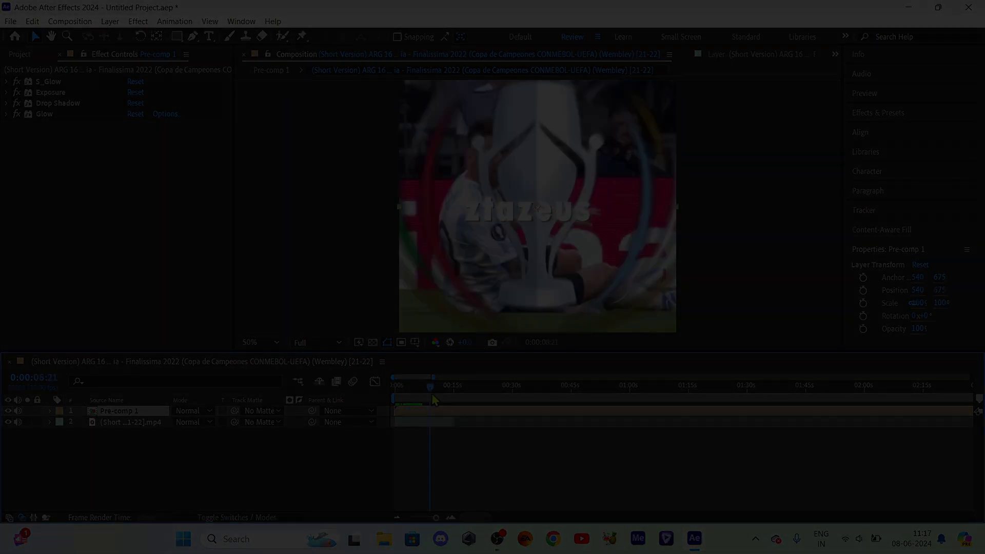